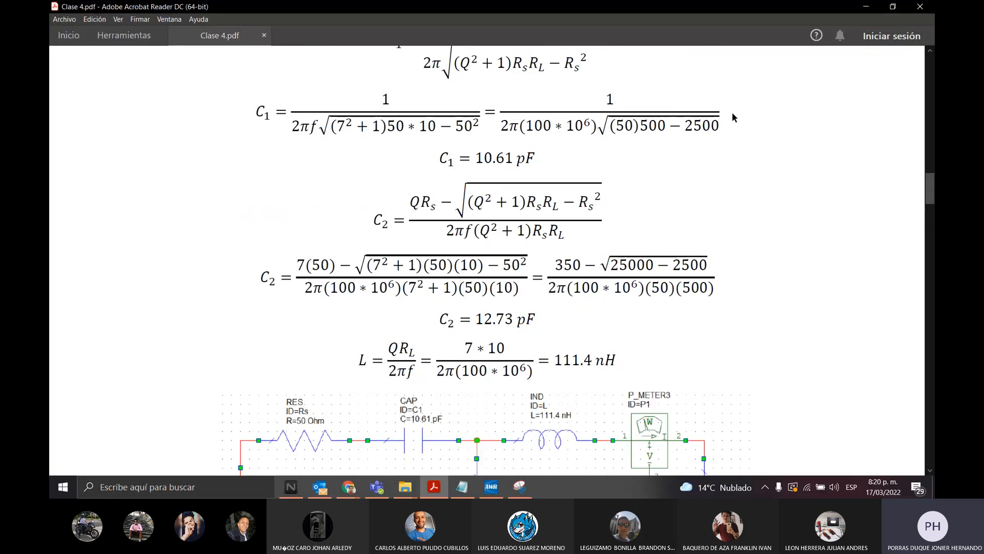
Review the worked T-network example in the PDF, covering the C1, C2 and L calculations and the circuit diagram.
scroll(733, 114, up, 1)
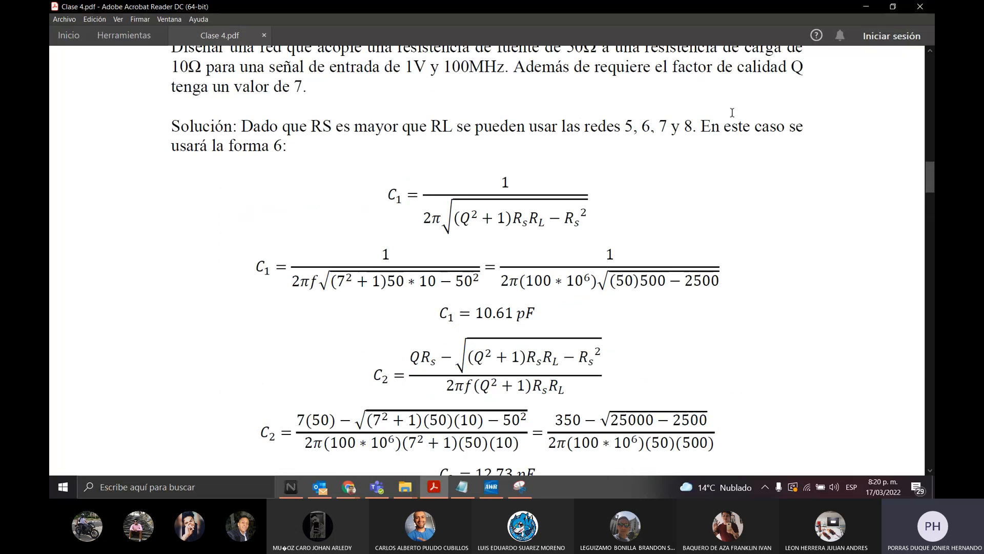
drag(615, 7, 559, 4)
scroll(723, 290, down, 5)
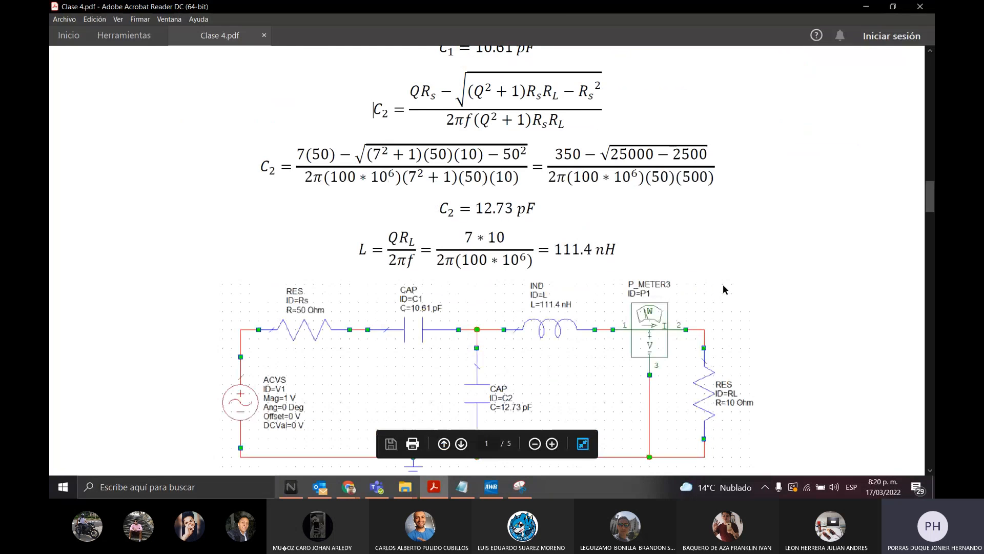
scroll(724, 290, down, 2)
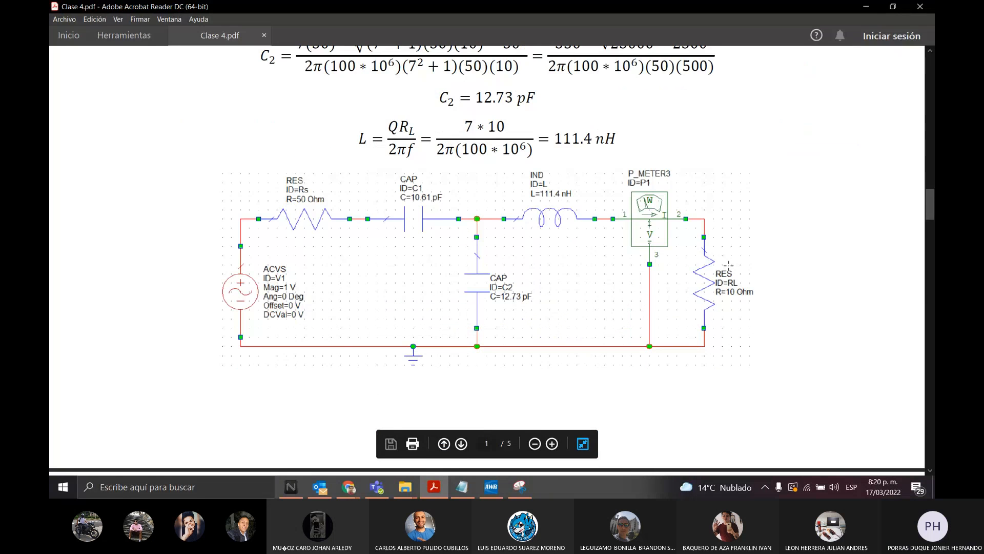
scroll(728, 264, up, 2)
drag(438, 185, 550, 205)
click(550, 205)
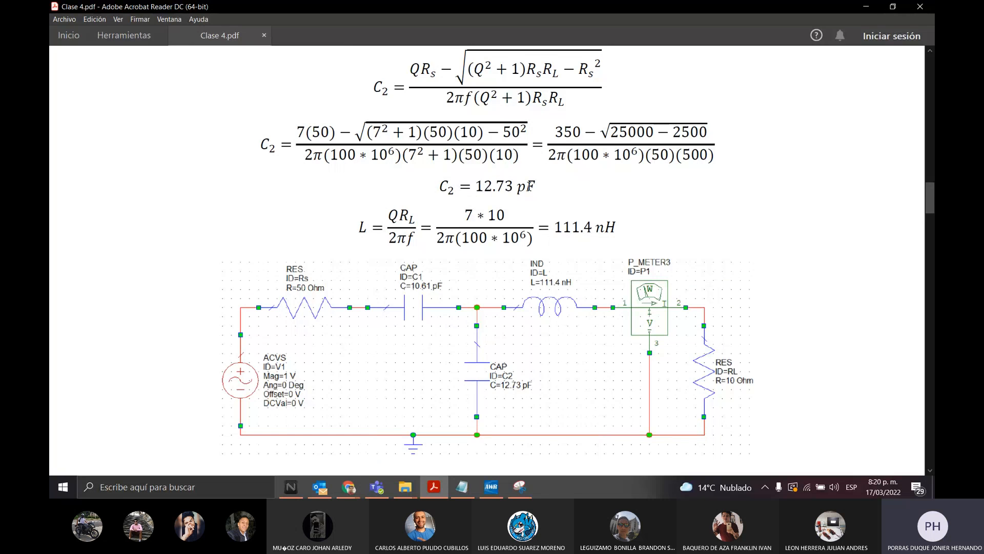
scroll(550, 205, up, 1)
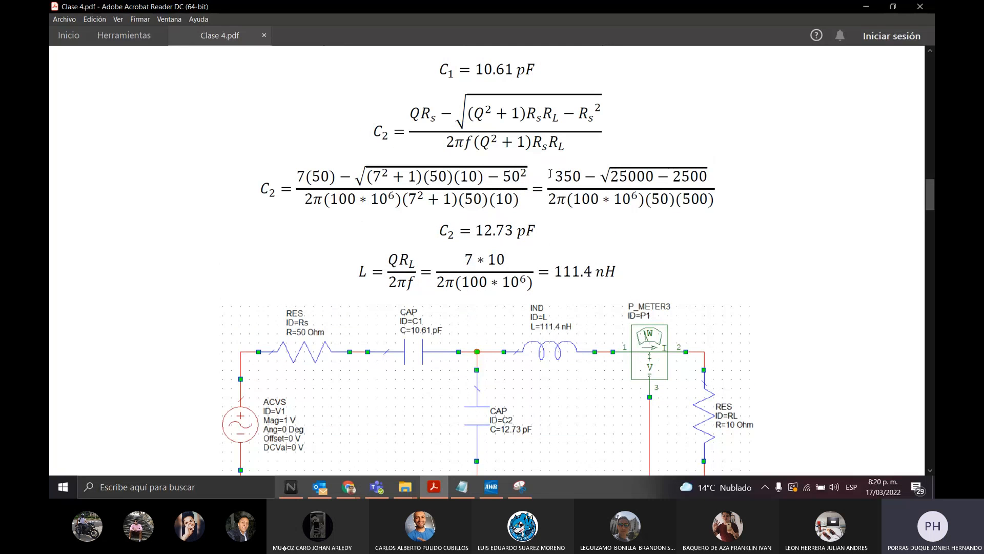
drag(551, 174, 700, 200)
scroll(700, 199, up, 2)
click(593, 213)
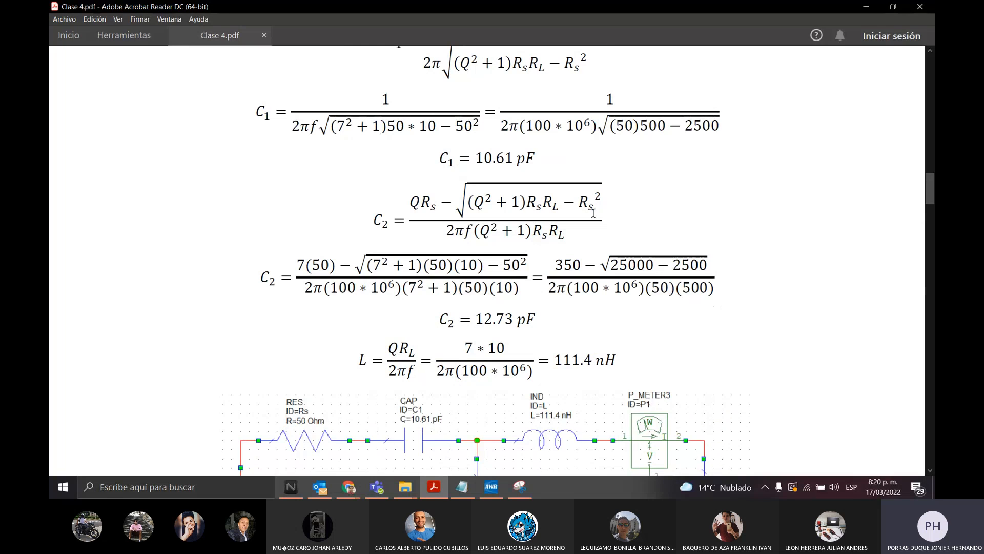
scroll(483, 205, up, 1)
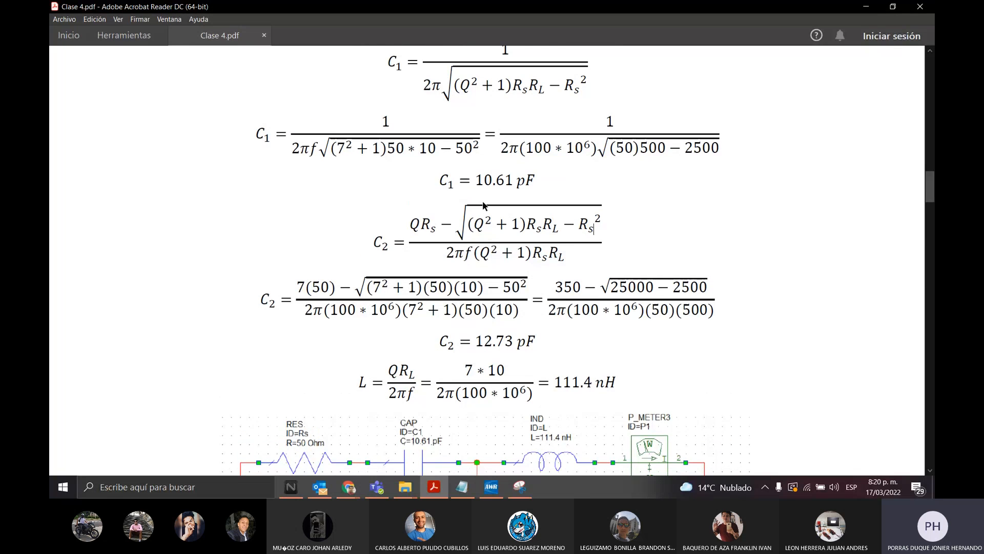
Compare the numerator terms of the C2 formula with their substituted values, including Q, Rs and RL, and the simplified fraction.
click(358, 274)
drag(434, 229, 427, 227)
drag(329, 288, 314, 288)
drag(473, 225, 507, 224)
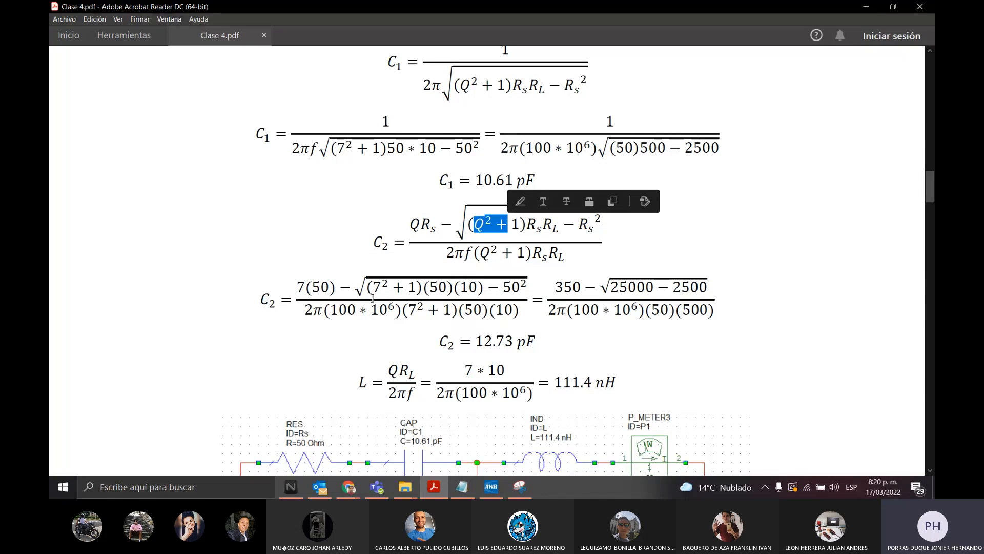
drag(377, 288, 385, 289)
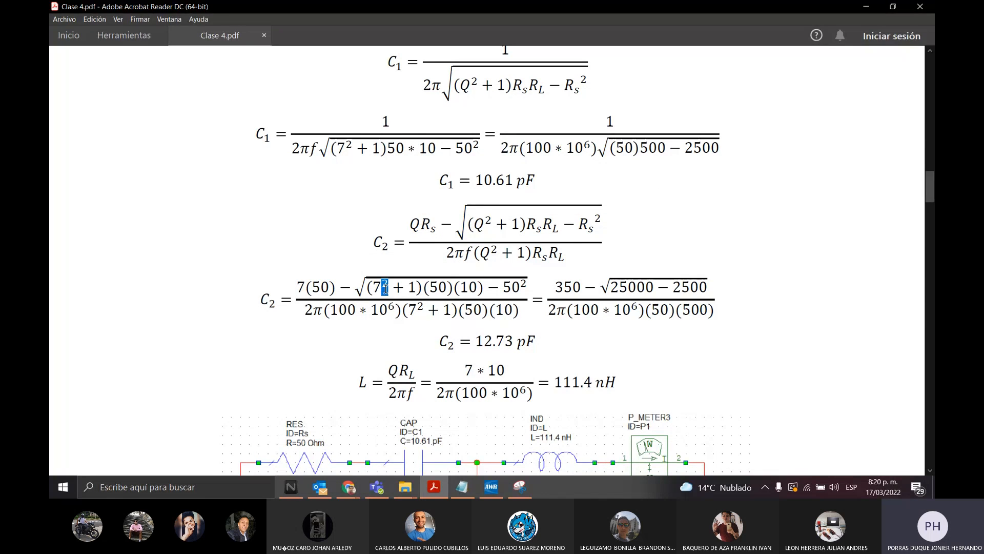
drag(526, 224, 536, 226)
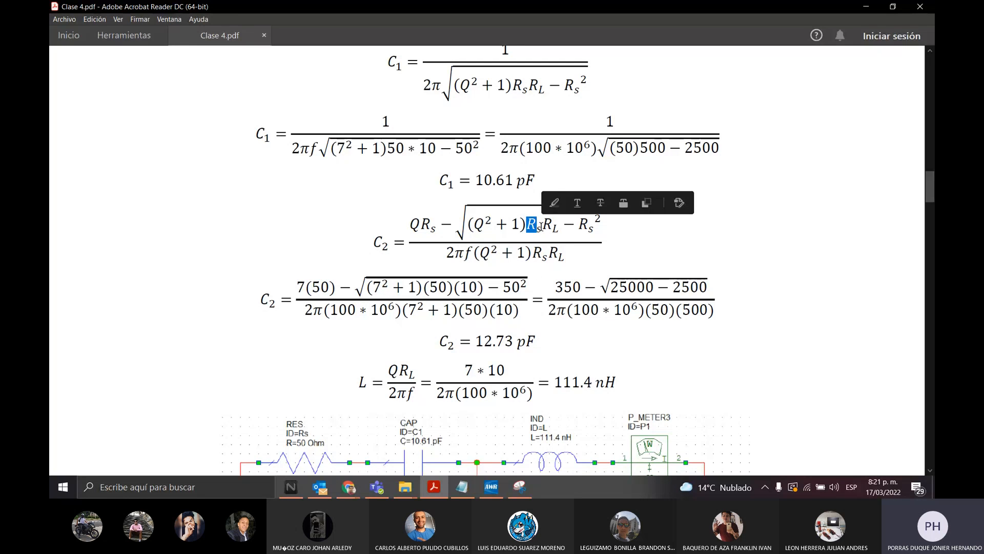
drag(501, 288, 521, 289)
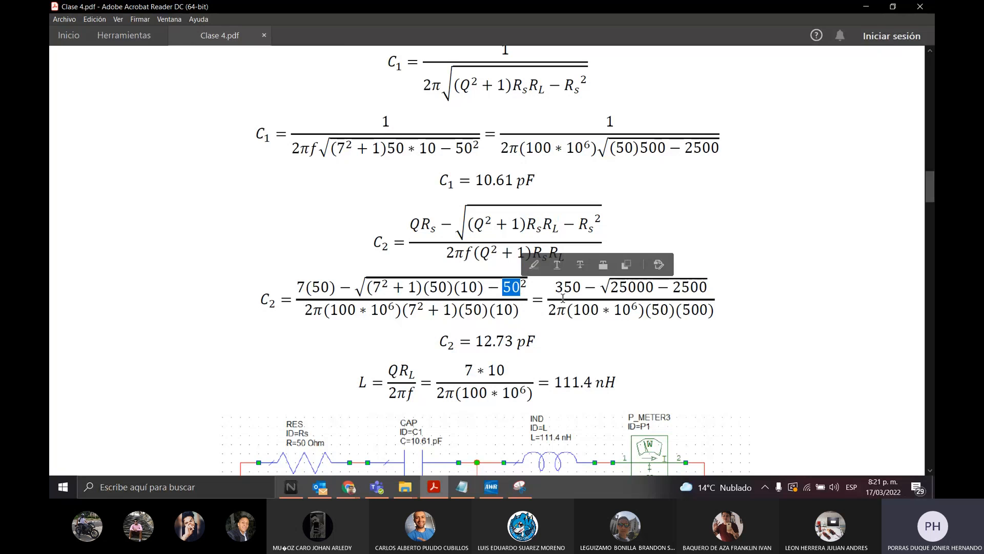
drag(553, 287, 710, 310)
Compare the denominator terms of the C2 formula with their substituted values, including frequency, Rs and RL, and check the C2 result.
click(452, 252)
drag(464, 252, 476, 261)
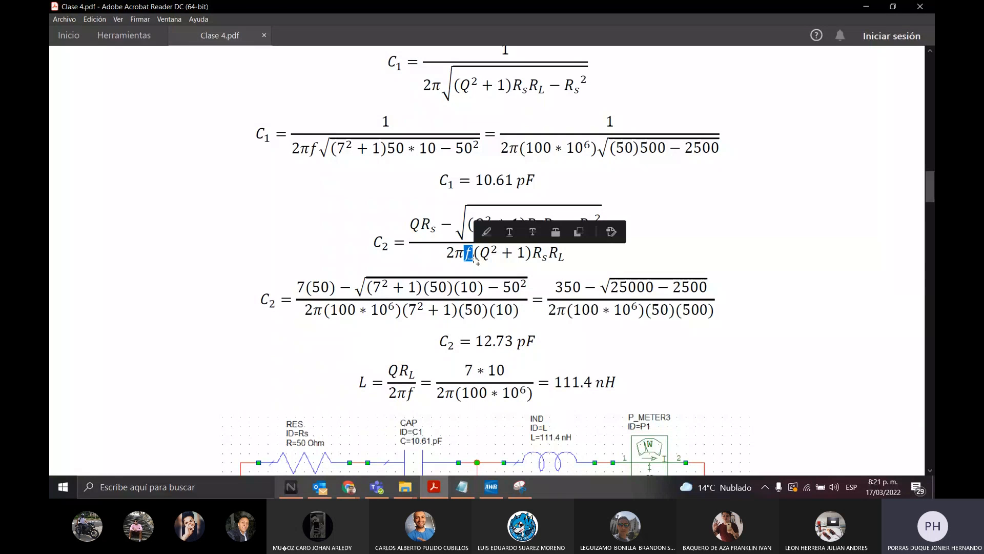
drag(403, 310, 329, 308)
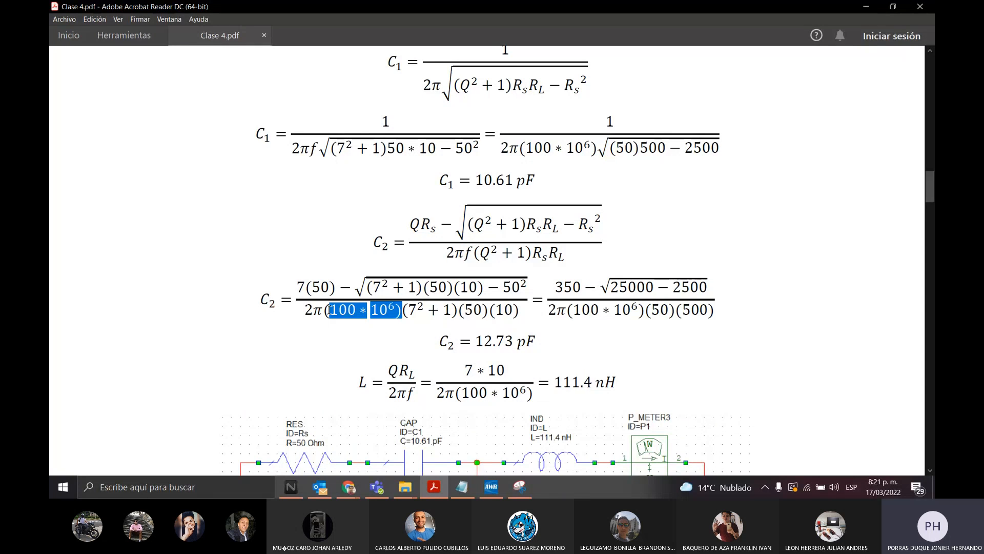
click(329, 307)
drag(564, 257, 532, 254)
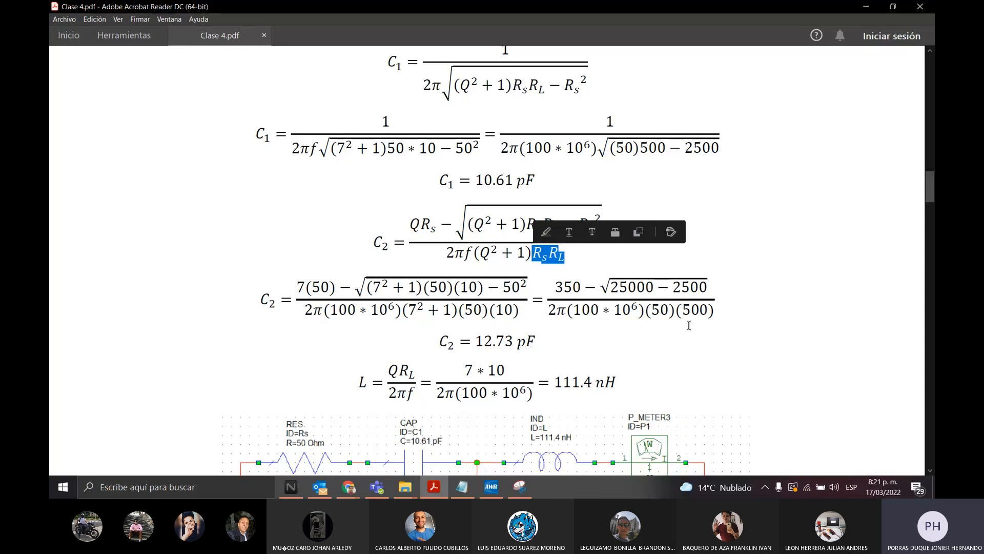
scroll(688, 324, down, 2)
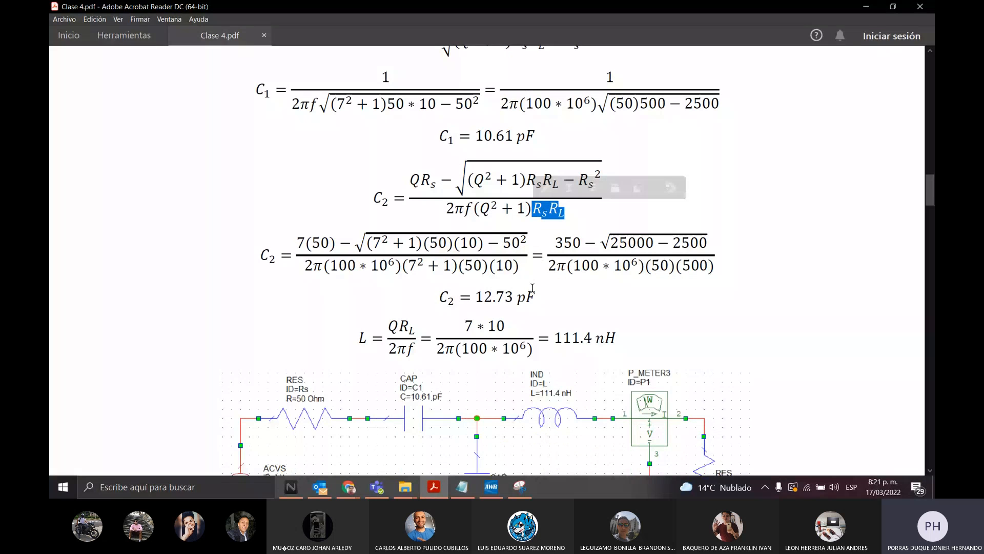
drag(534, 292, 463, 295)
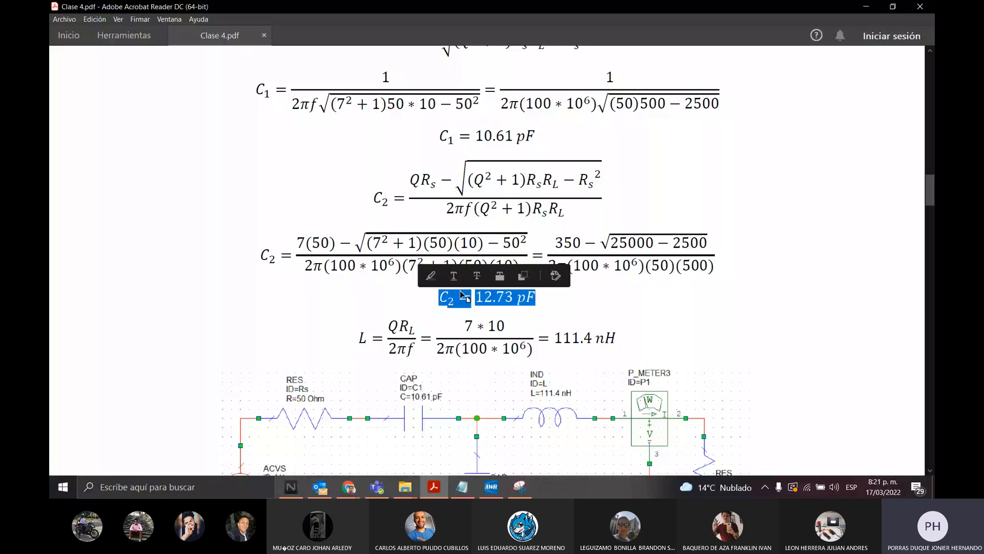
Check the form 6 CCL T-network snip in Herramienta Recortes, and return to the Clase 4 PDF.
scroll(641, 305, down, 3)
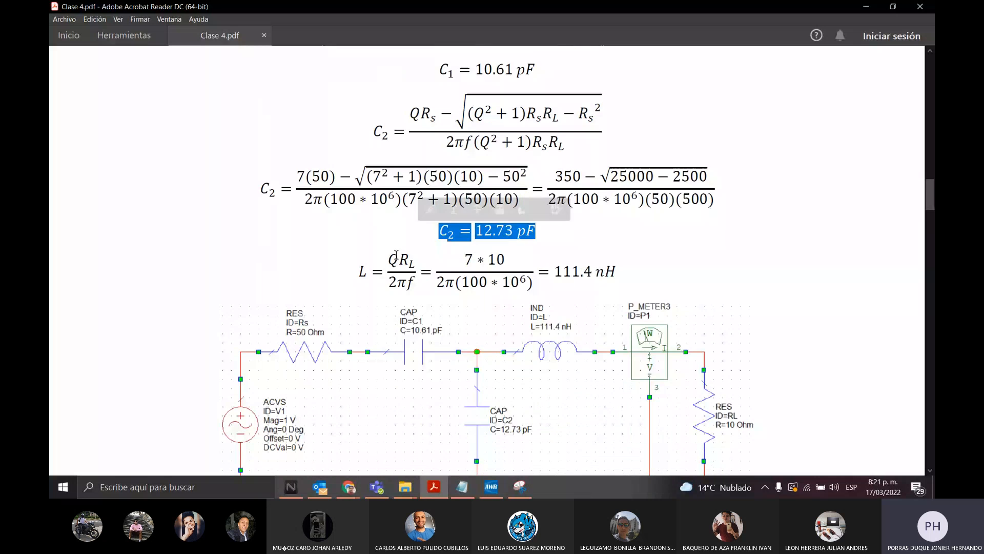
click(520, 492)
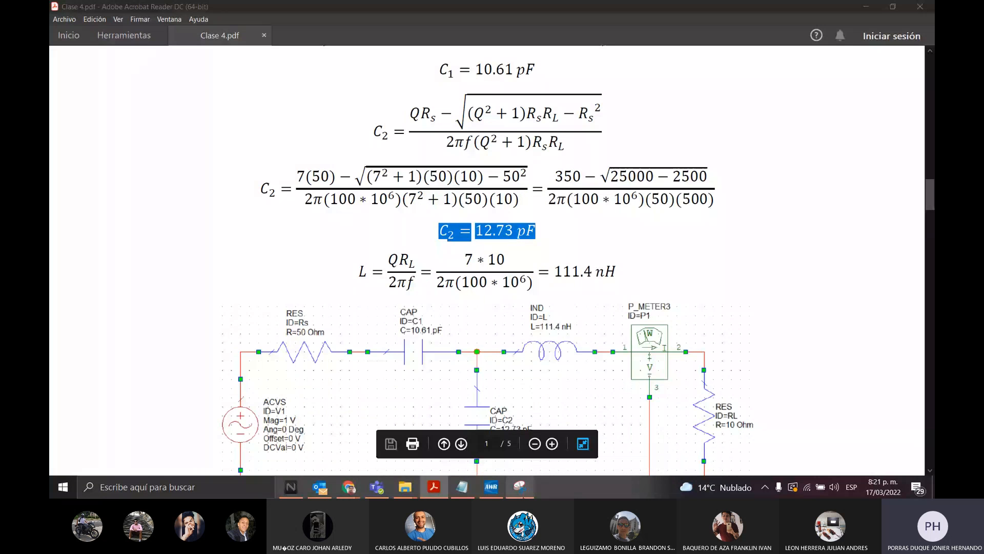
click(521, 492)
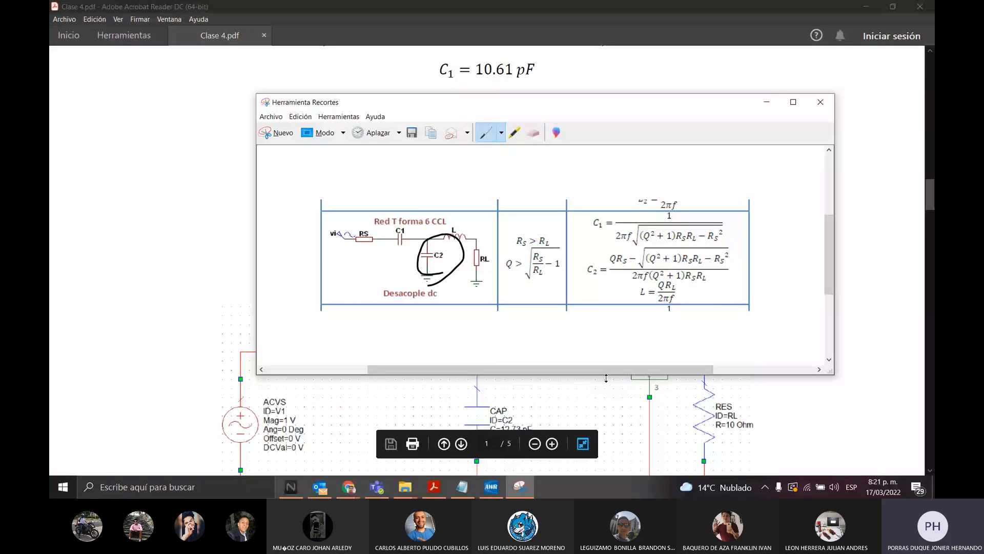
click(598, 5)
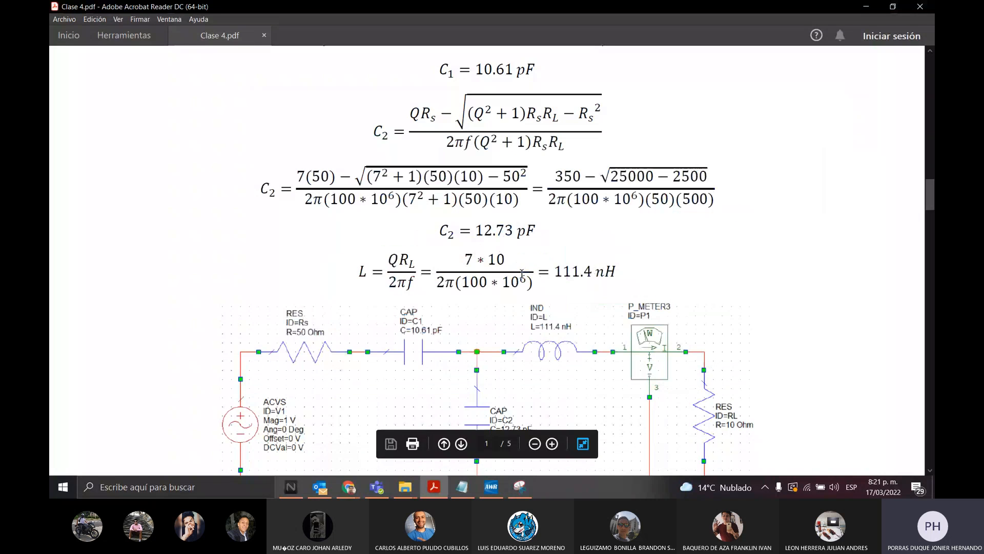
Examine the inductor formula and its result, and compare it with the circuit diagram below.
drag(388, 256, 416, 285)
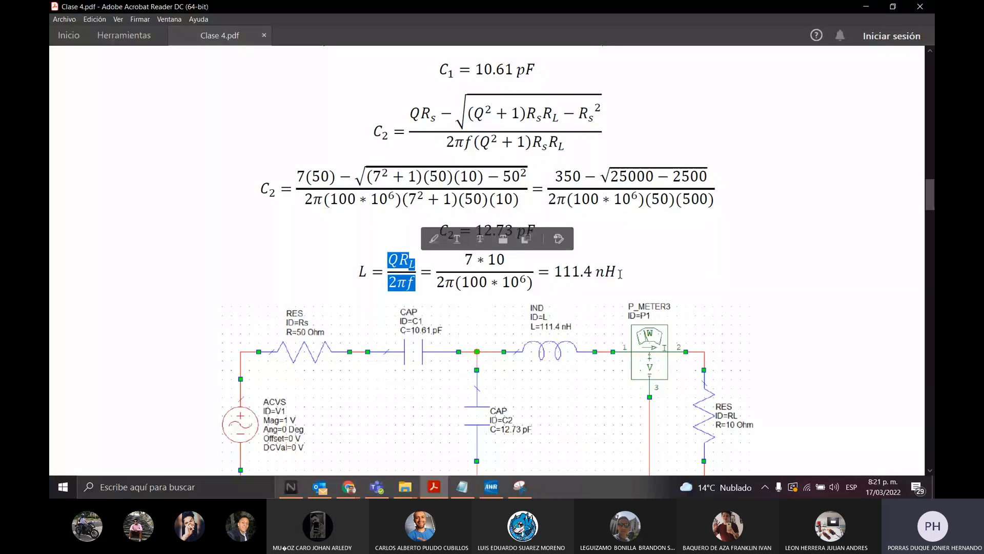
drag(621, 274, 553, 272)
scroll(703, 281, down, 3)
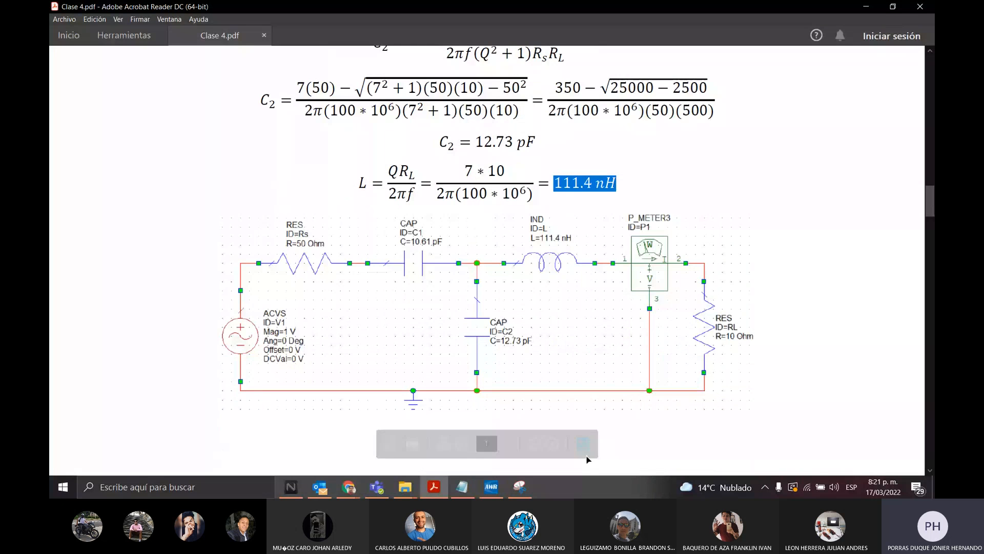
Switch to NI AWR Design Environment, restore its window to a smaller size and close the Tuner.
key(alt+Tab)
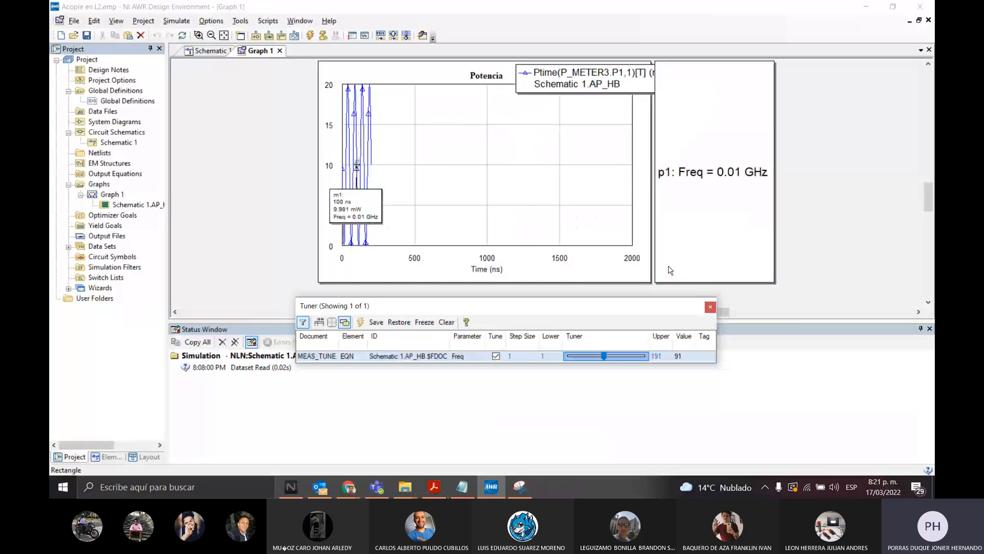
key(super+Down)
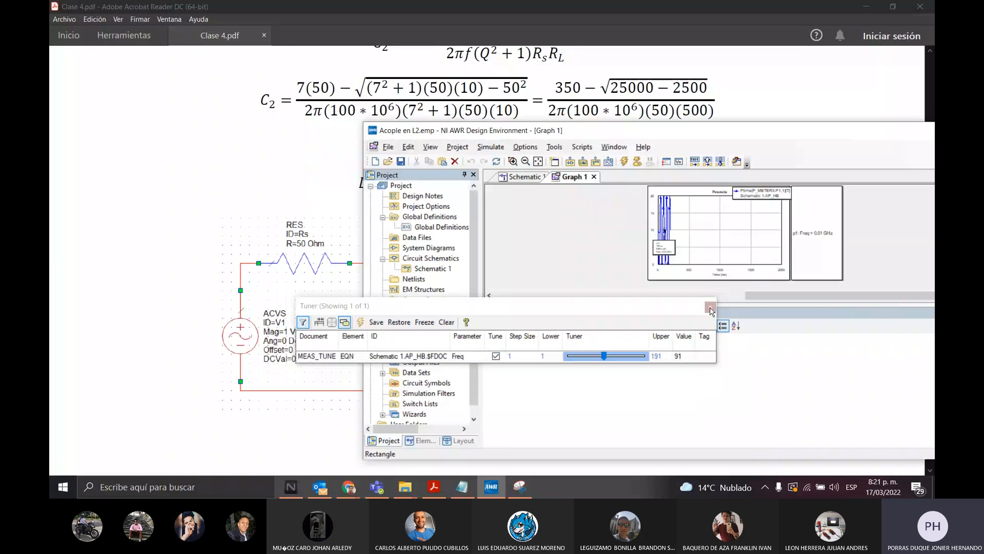
right_click(711, 311)
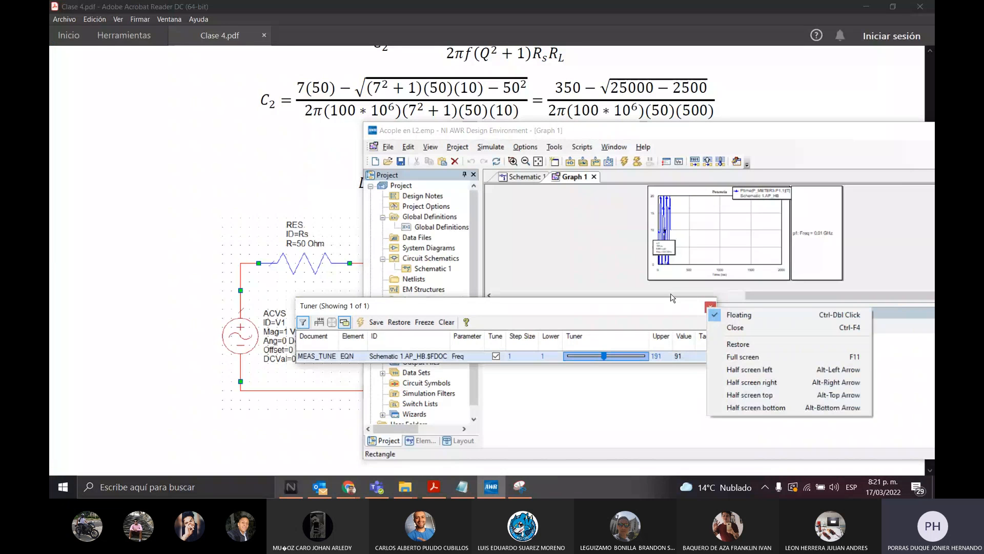
click(671, 295)
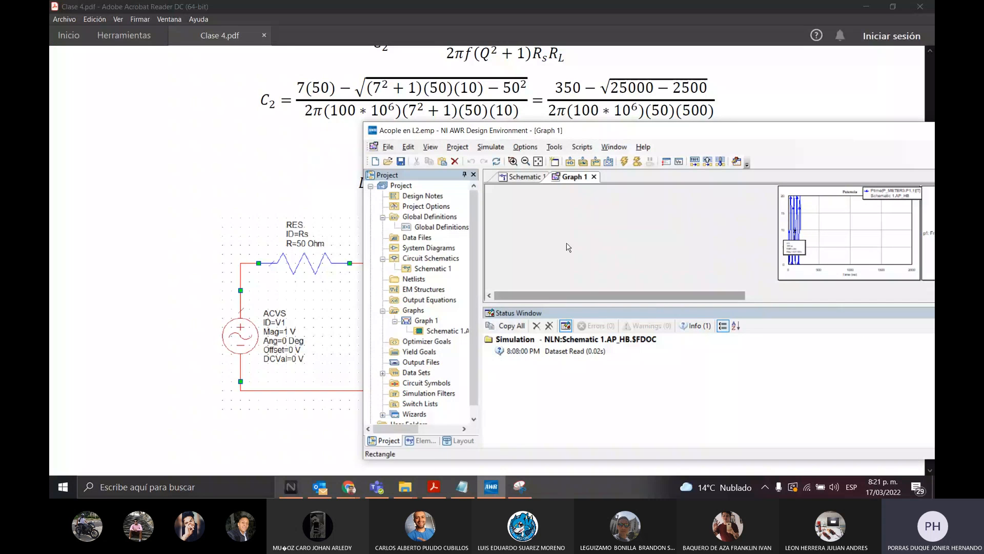
Open the project Acople en T.emp without saving the changes to Acople en L2.emp.
click(388, 147)
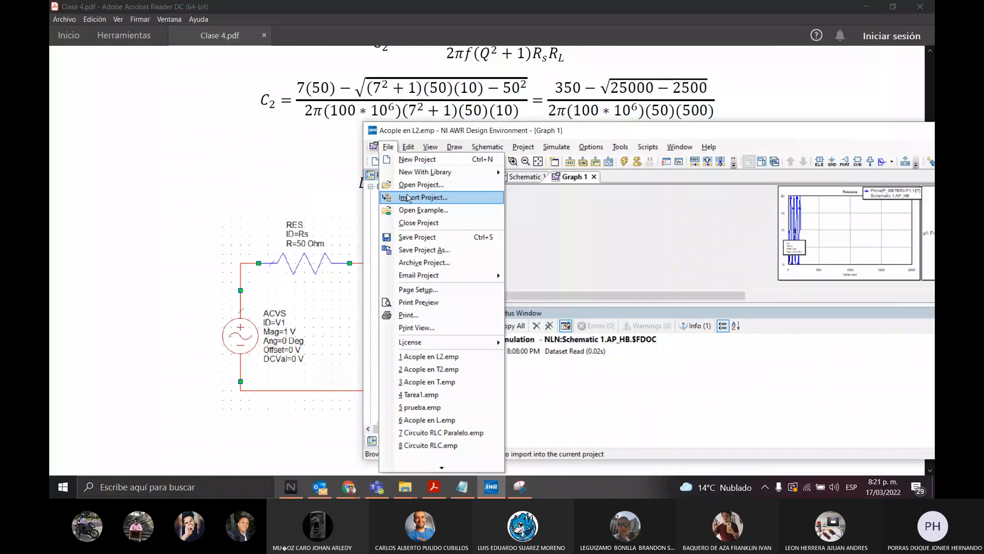
click(407, 197)
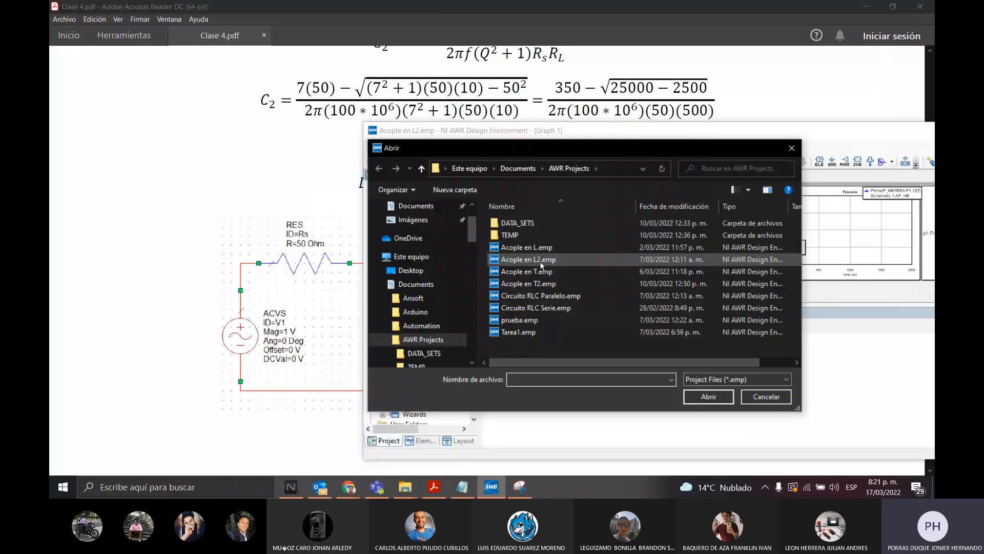
double_click(540, 260)
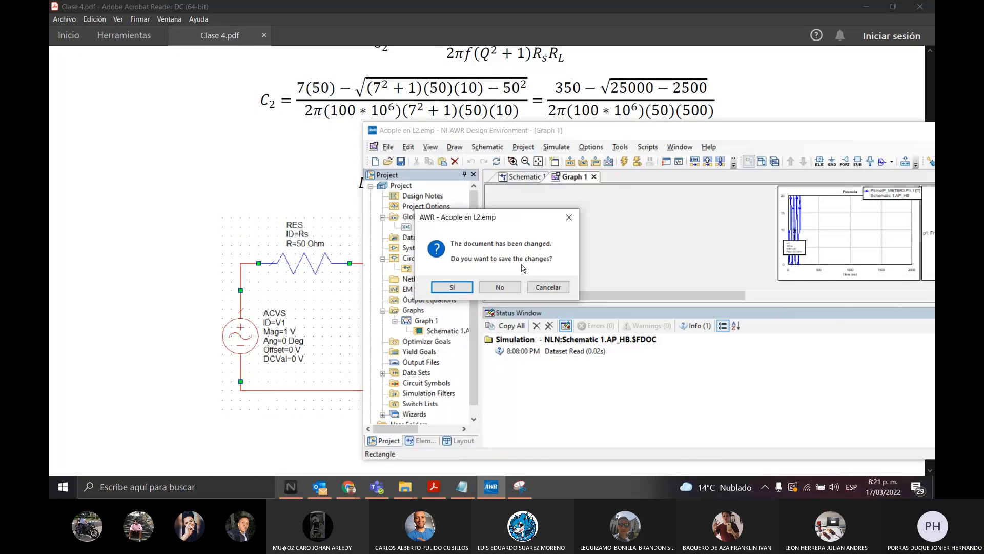
click(497, 288)
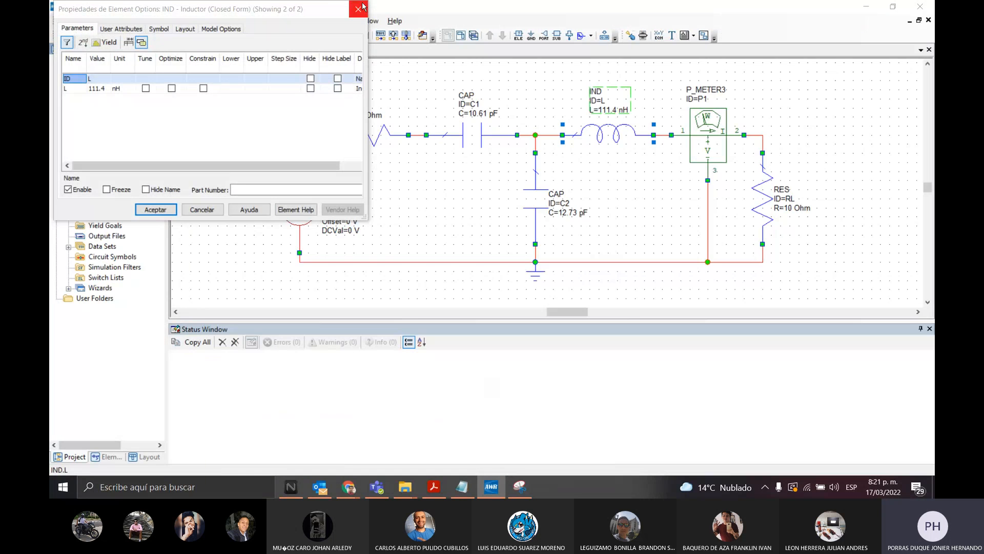
Close the inductor's element options and examine the T-network components in Schematic 1.
click(363, 6)
click(761, 193)
click(845, 202)
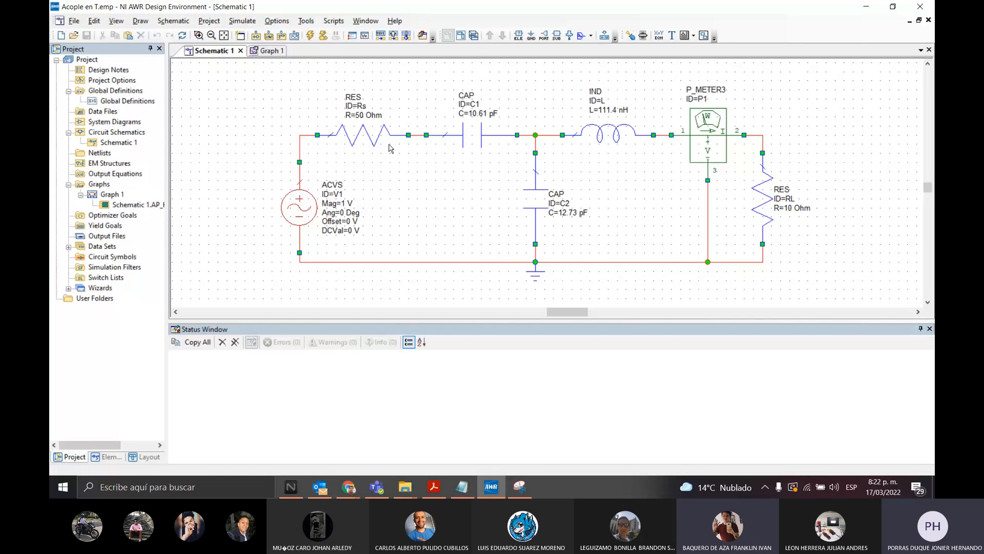
drag(448, 79, 669, 250)
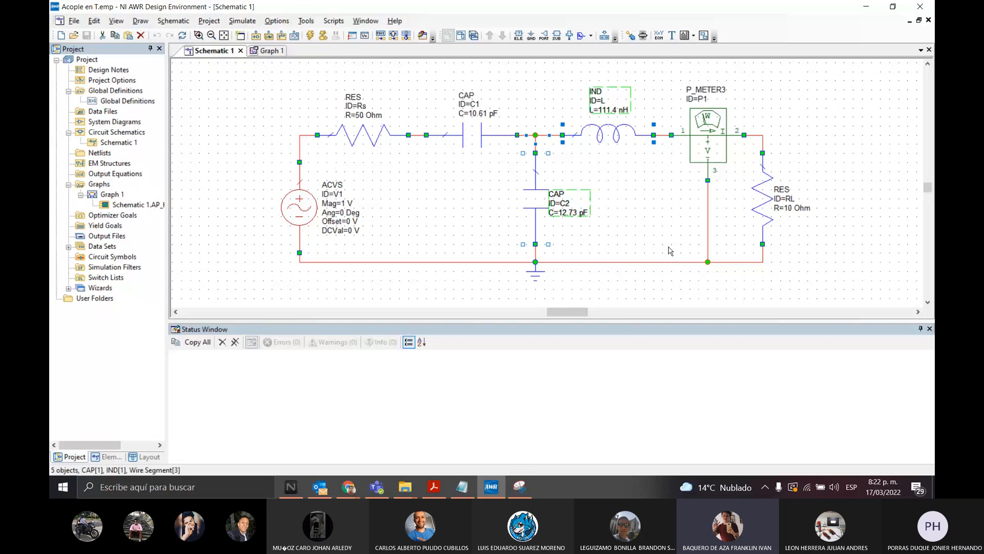
click(825, 156)
click(74, 21)
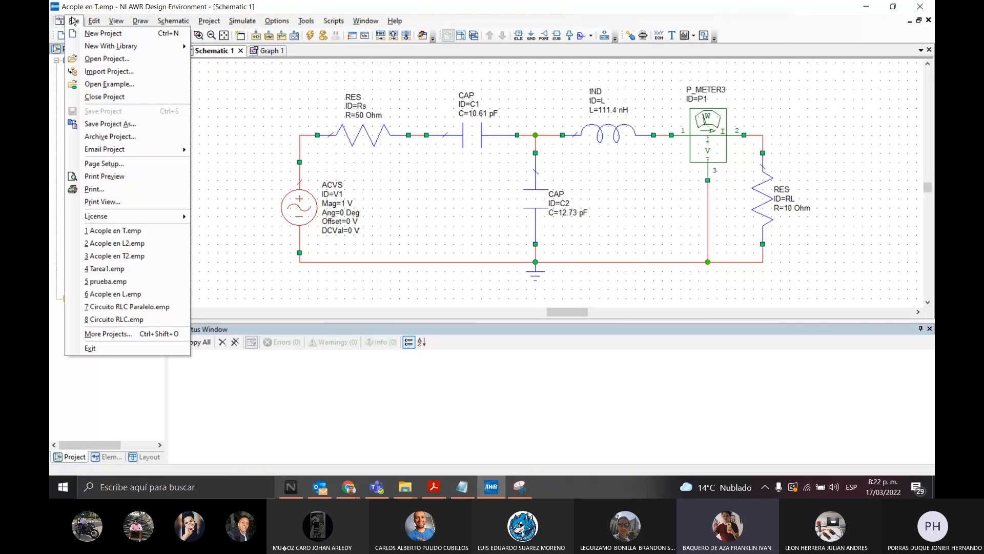
click(258, 4)
drag(267, 87, 280, 145)
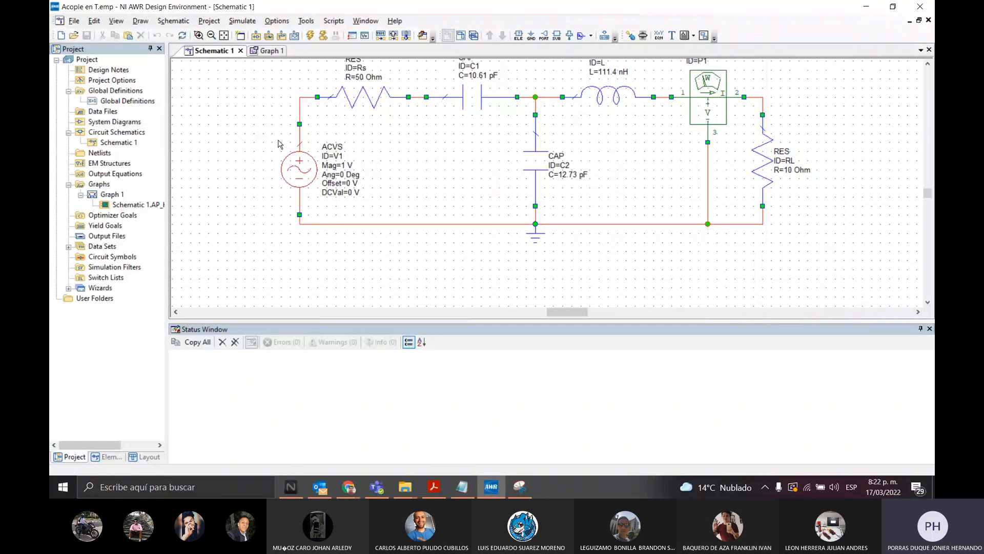
scroll(624, 232, up, 1)
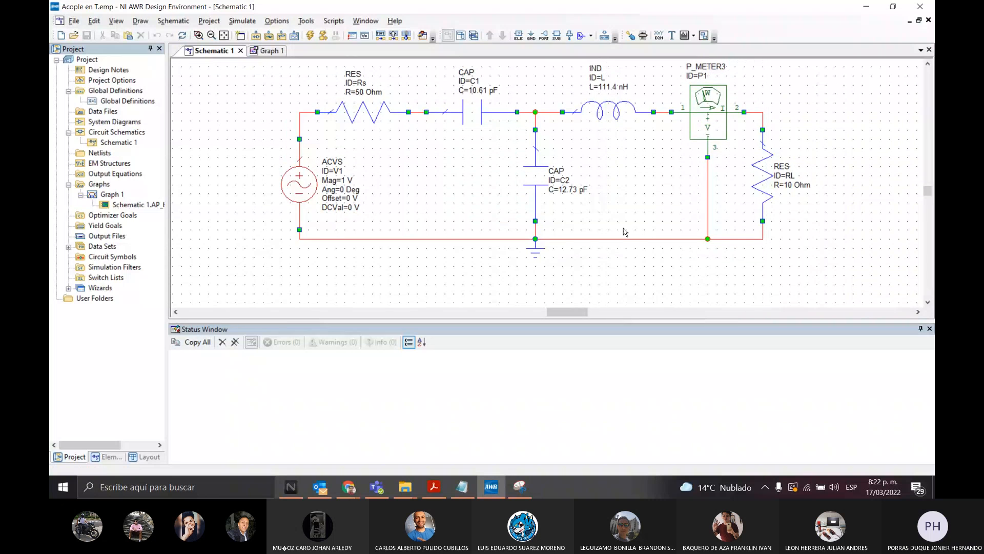
scroll(682, 162, up, 1)
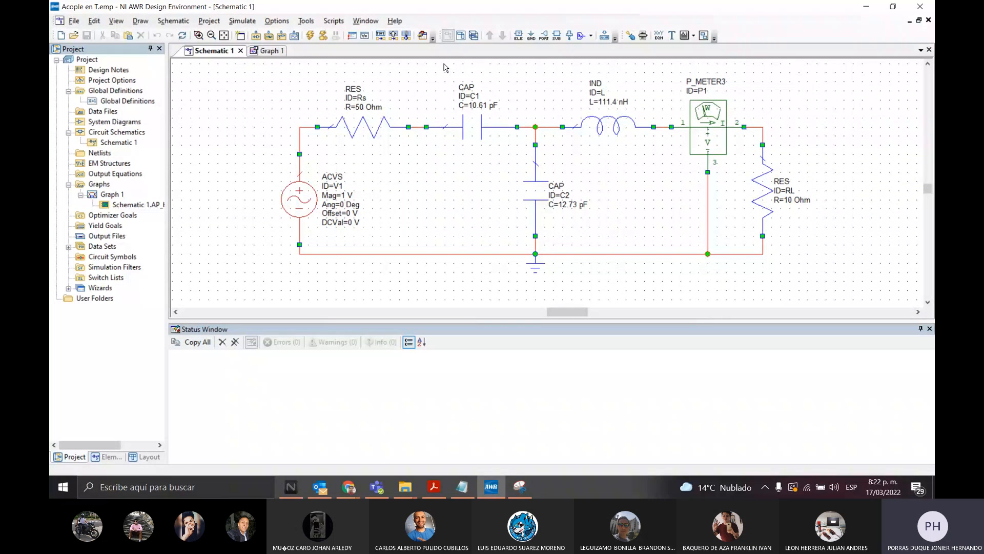
drag(445, 67, 698, 251)
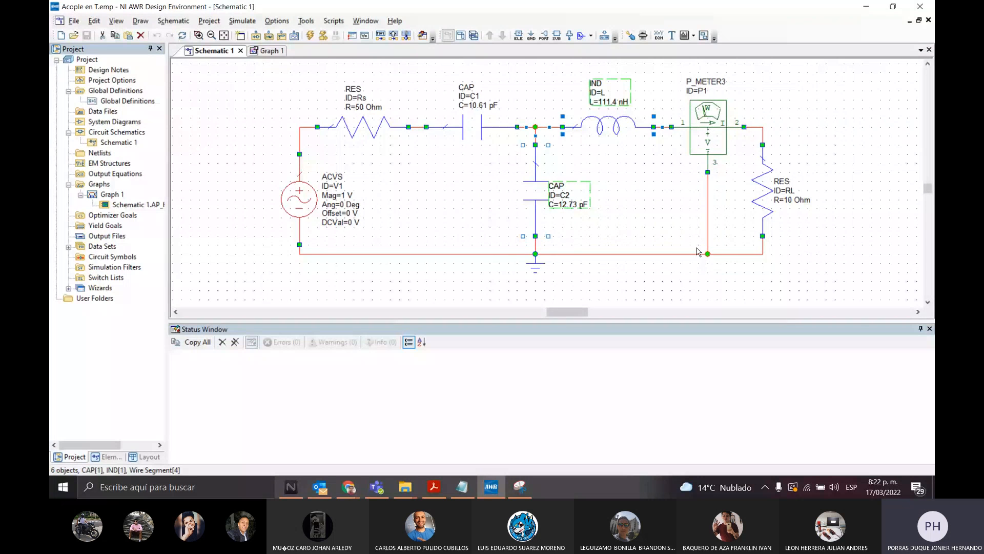
key(Delete)
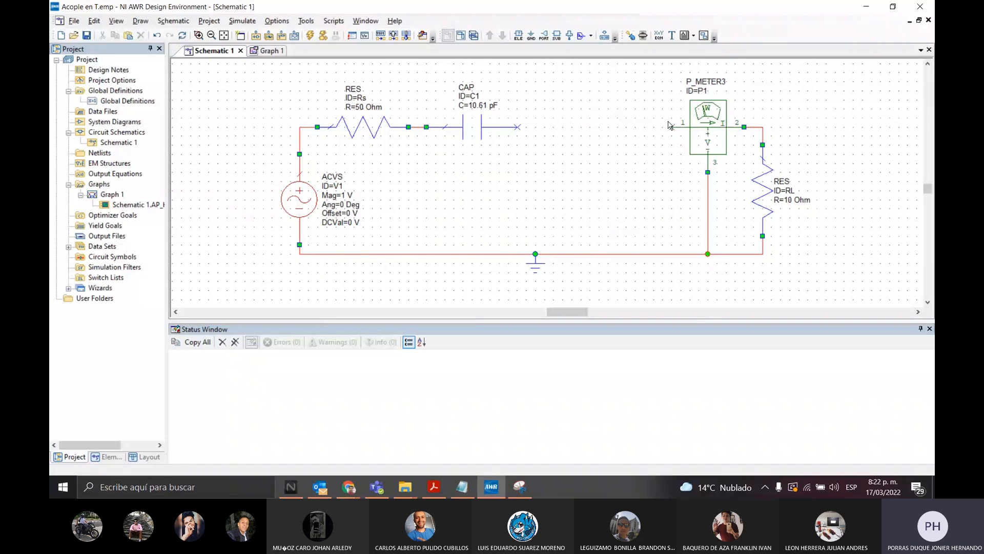
key(ctrl+z)
Delete C1, C2 and L from Schematic 1, wire Rs directly to the power meter and simulate the circuit.
drag(414, 70, 706, 246)
key(Delete)
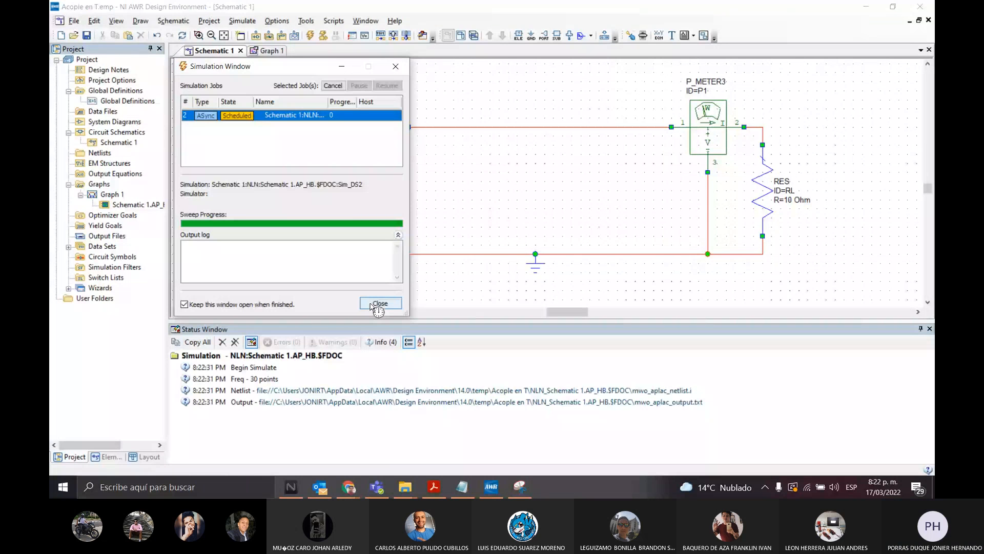
click(380, 303)
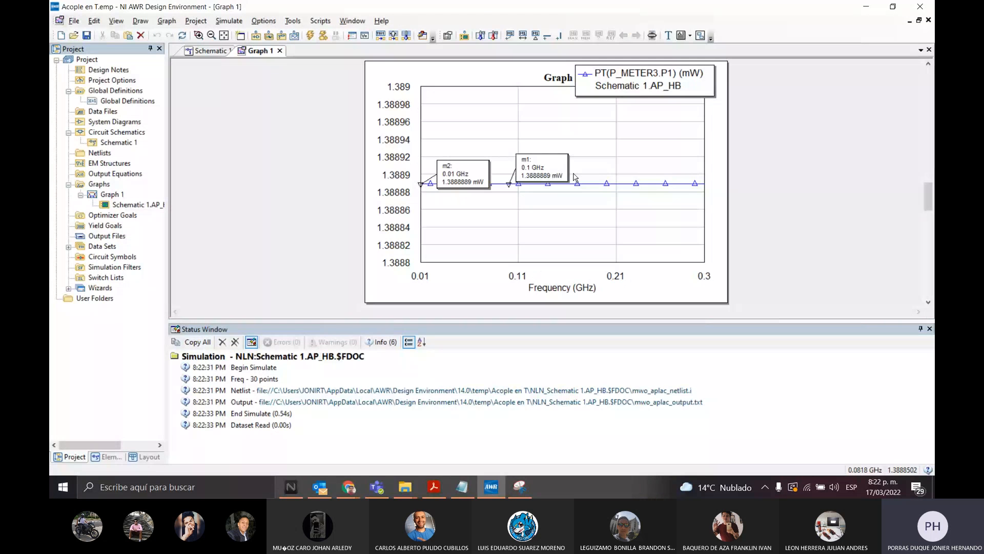
Switch to Clase 4.pdf in Acrobat Reader, review the Ejemplo 1 statement and return to Graph 1 in AWR.
click(434, 486)
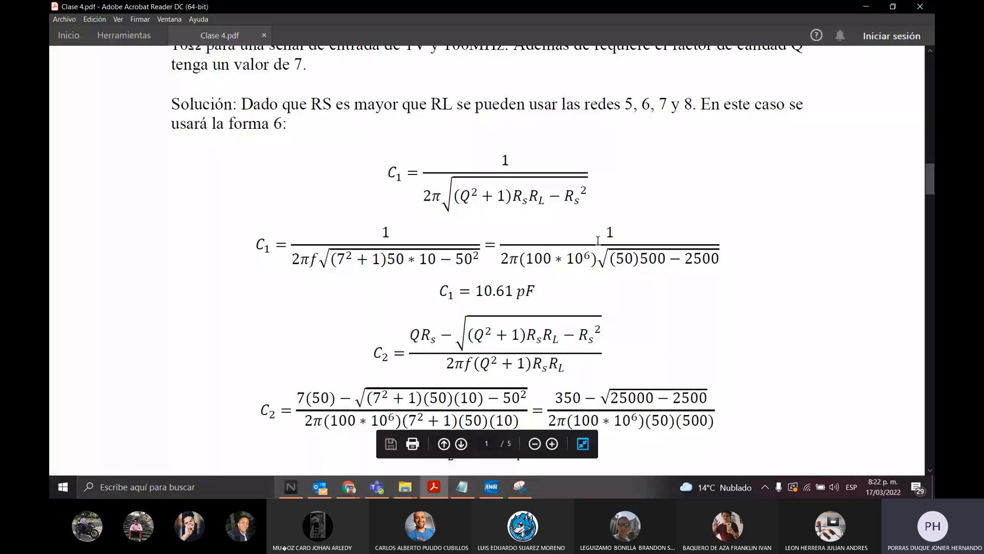
scroll(598, 241, up, 3)
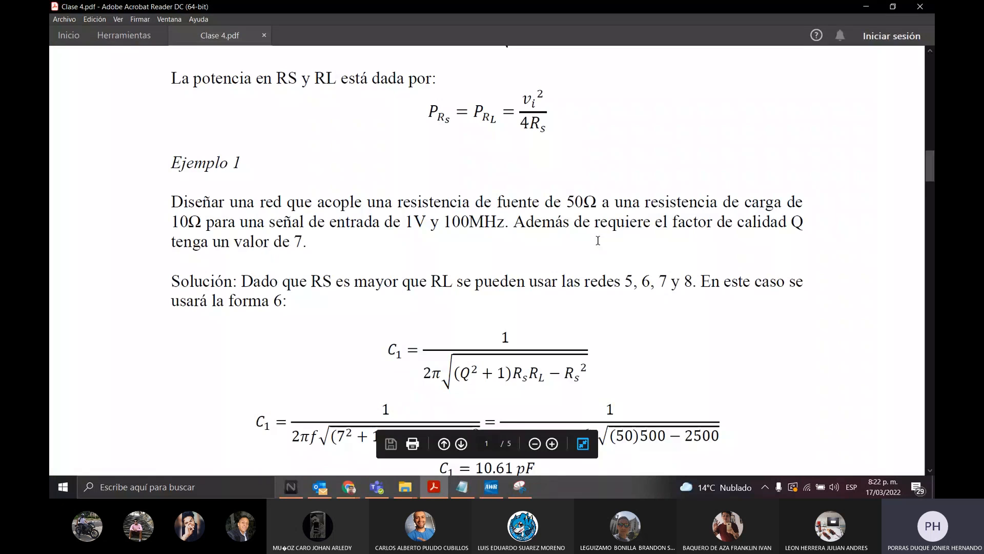
click(864, 6)
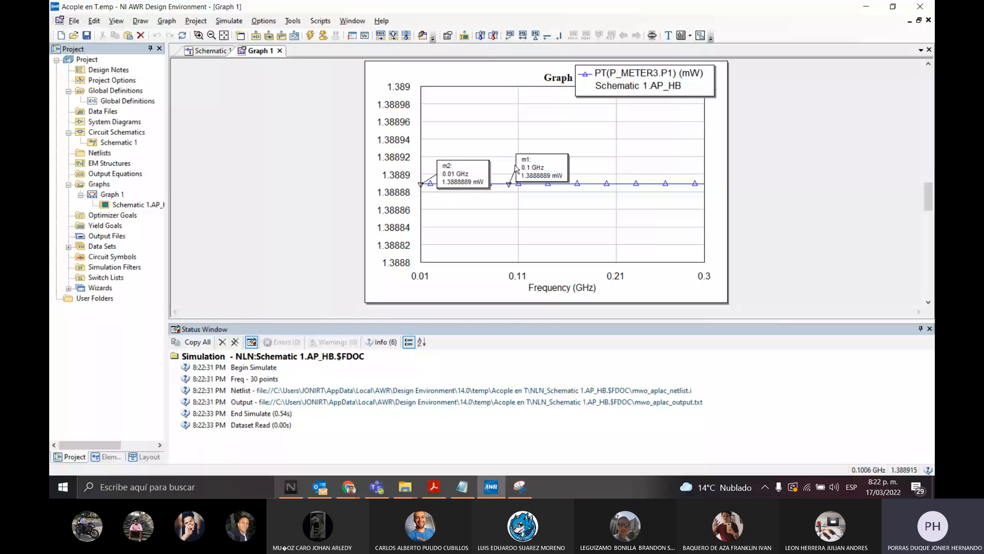
Delete marker m2 at 0.01 GHz from Graph 1 and compare the power trace with the circuit in Schematic 1.
click(477, 169)
key(Delete)
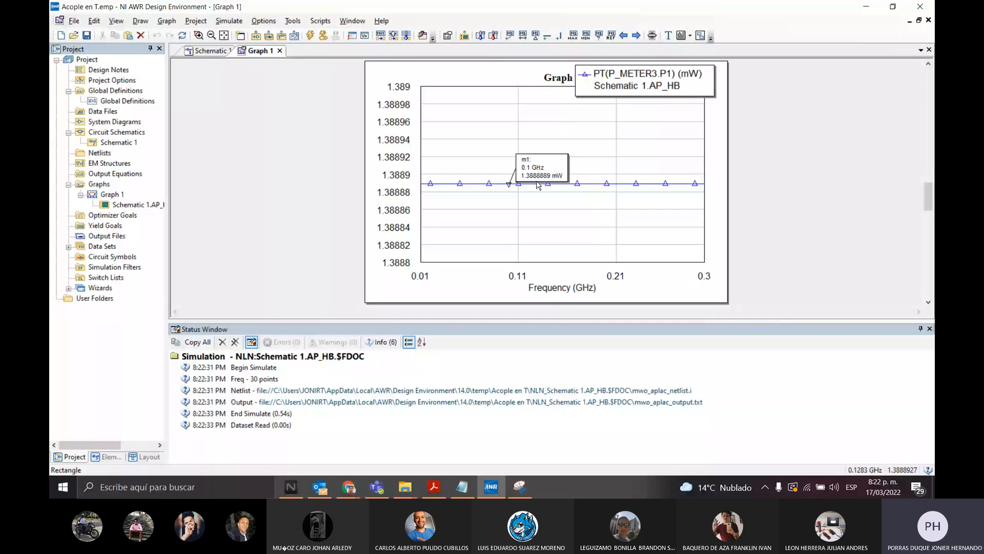
click(213, 51)
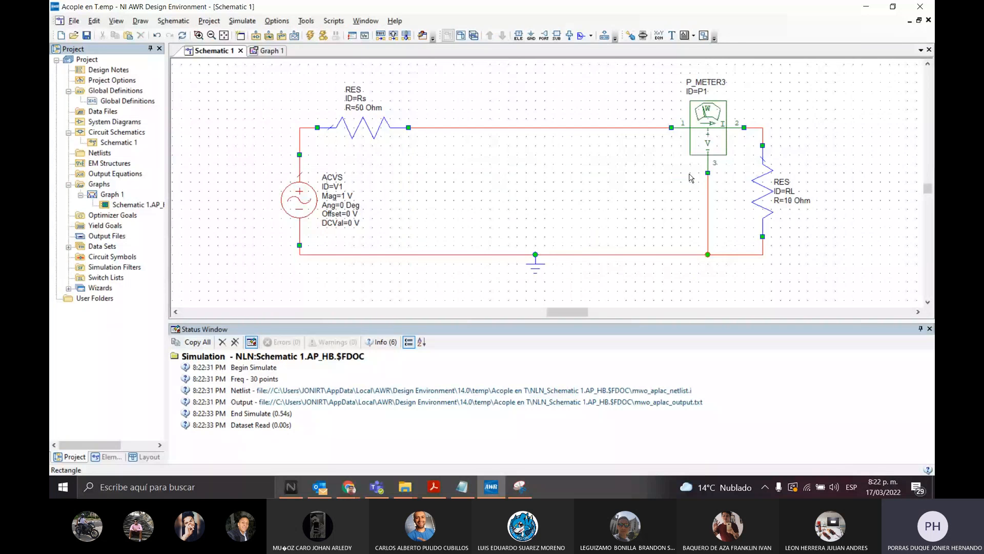
click(271, 51)
click(210, 51)
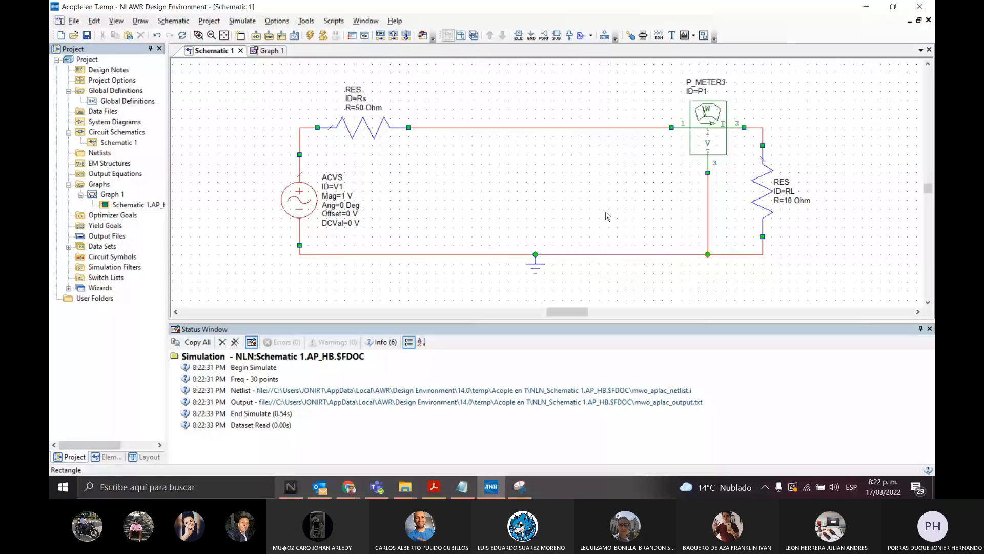
Undo the direct wire and the removal of C1, C2 and L, simulate the T-network and compare its schematic with Graph 1.
key(ctrl+z)
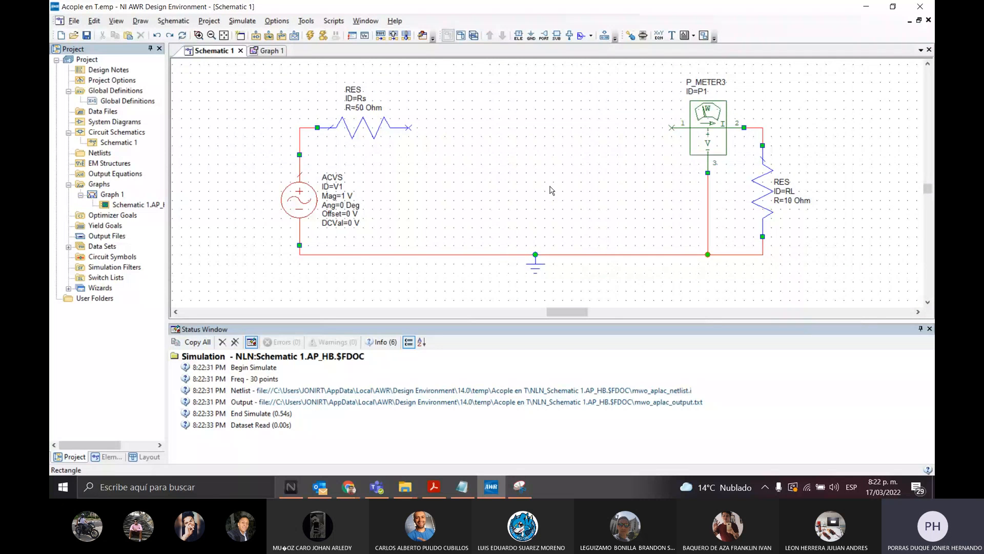
key(ctrl+z)
click(271, 53)
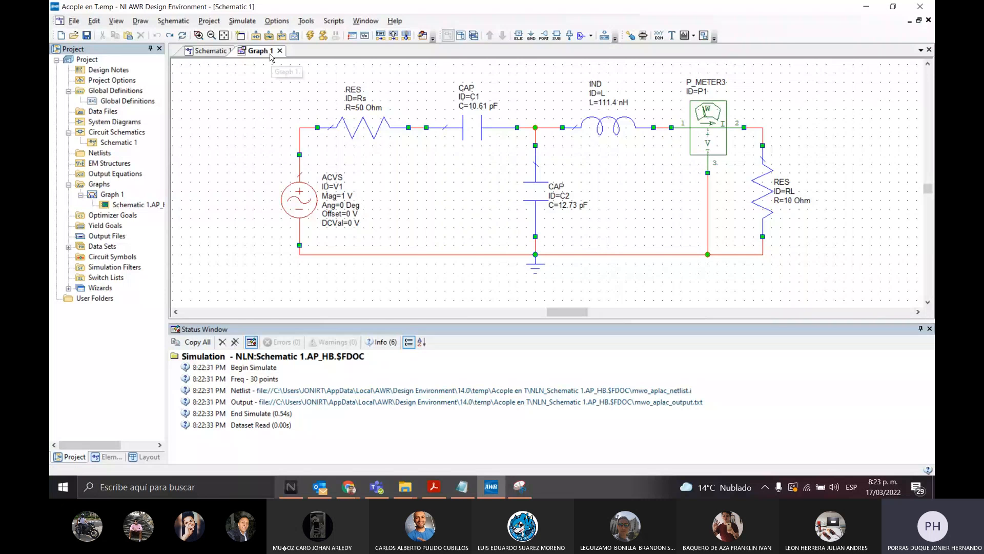
click(310, 35)
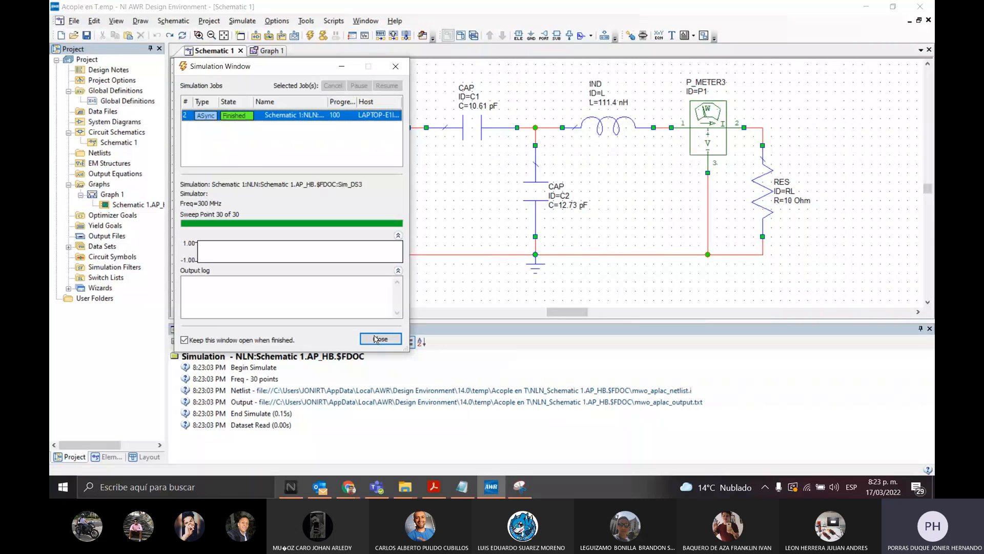
click(380, 339)
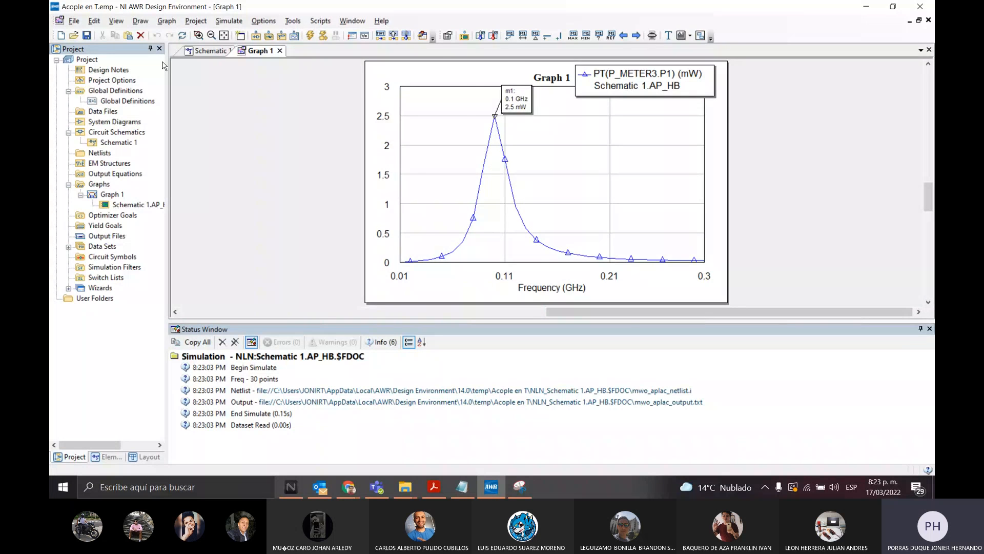
click(209, 51)
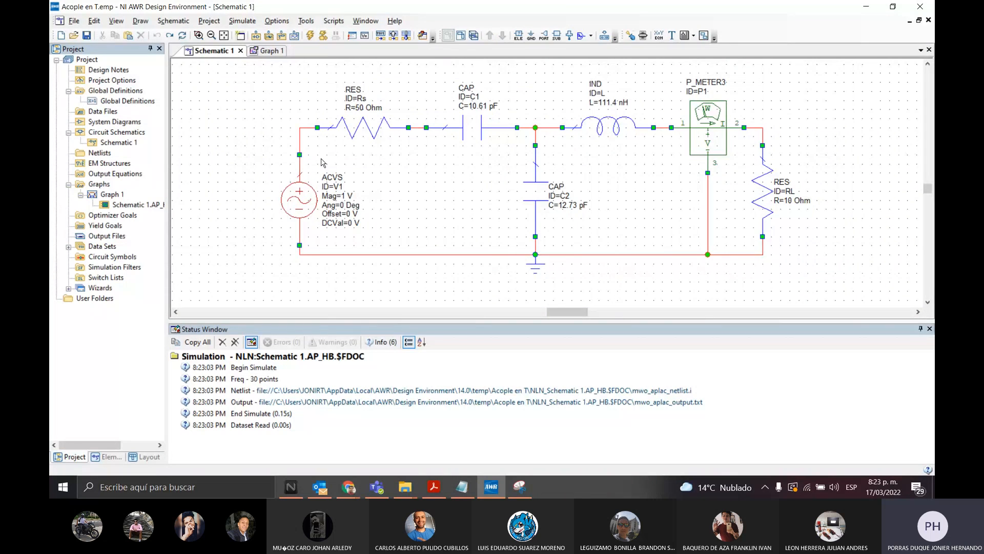
click(266, 52)
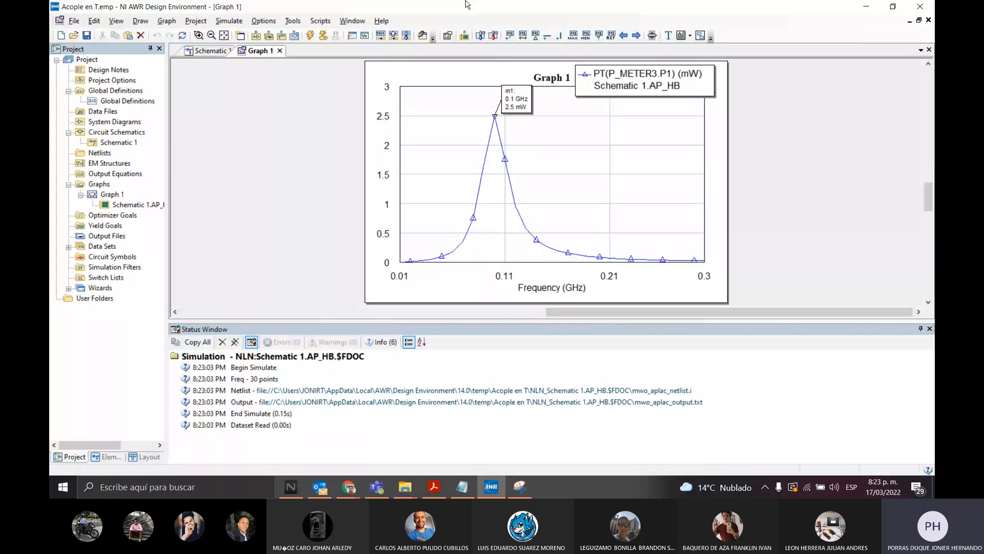
Remove the whole T-network again, connect Rs straight to the power meter, and simulate to view the power in Graph 1.
click(206, 51)
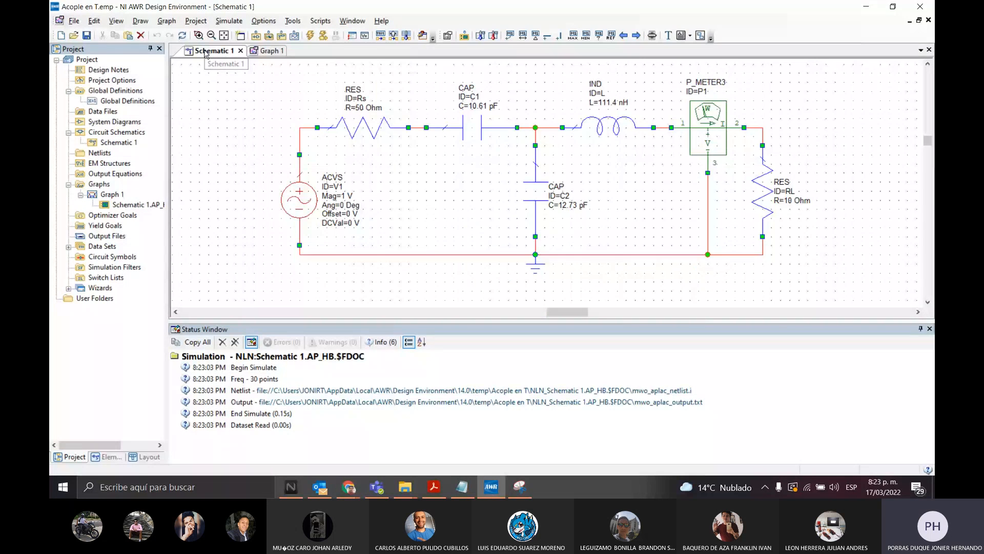
drag(436, 86, 594, 154)
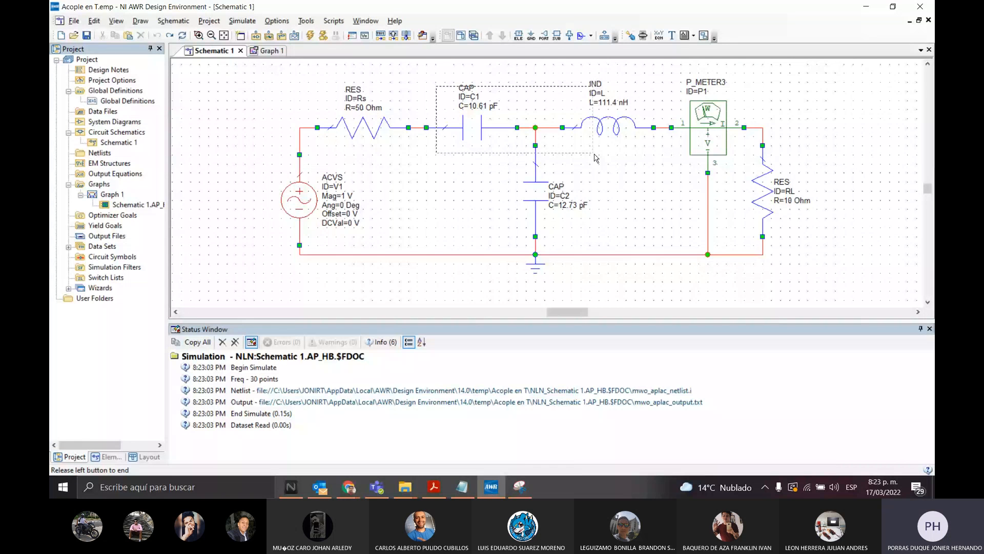
drag(595, 157, 673, 255)
key(Delete)
click(671, 127)
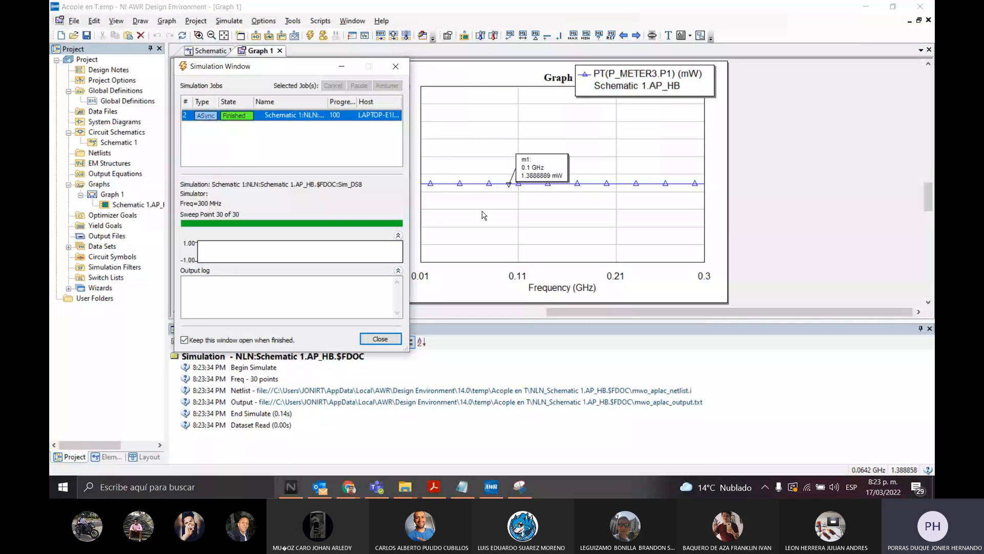
click(483, 213)
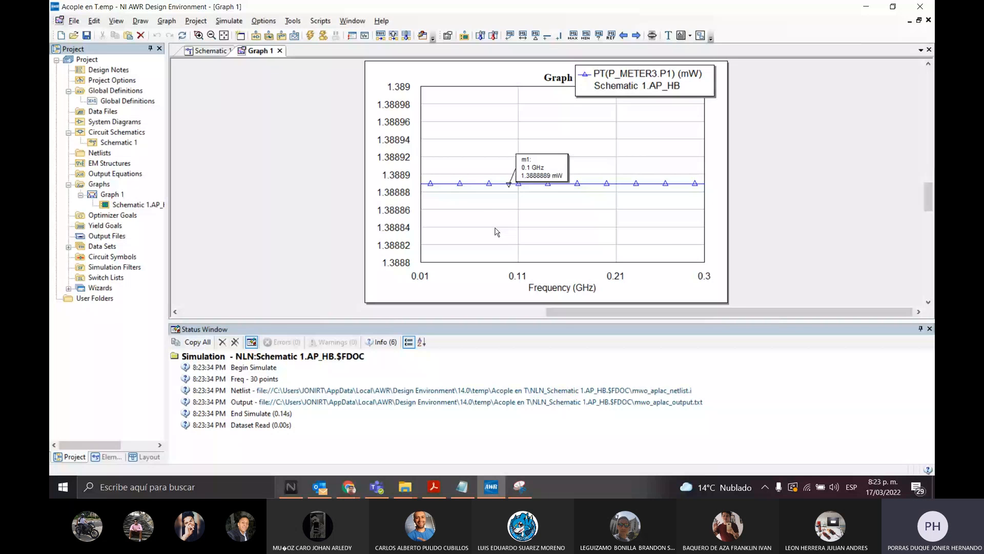
Return to Schematic 1 with the T-network restored and run the simulation again.
key(ctrl+Tab)
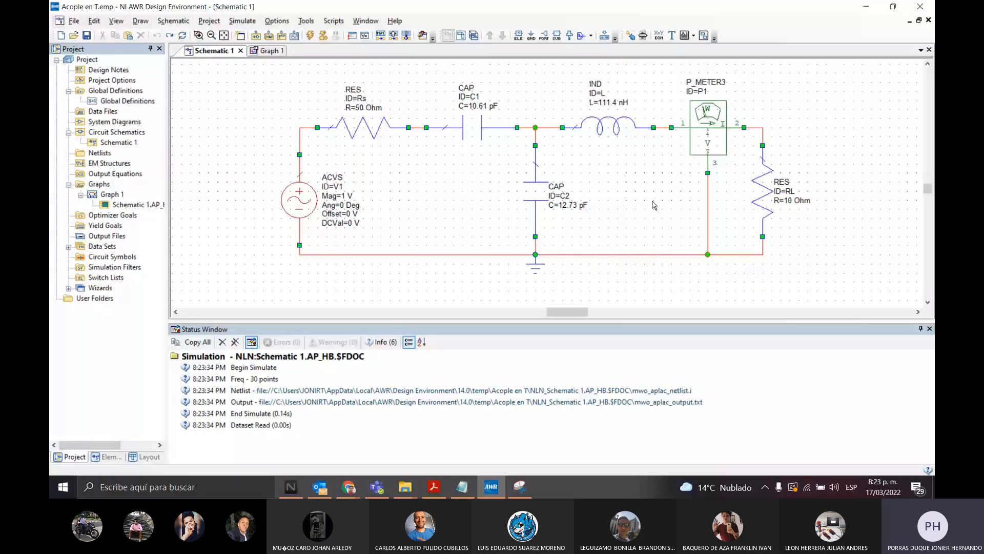
click(322, 35)
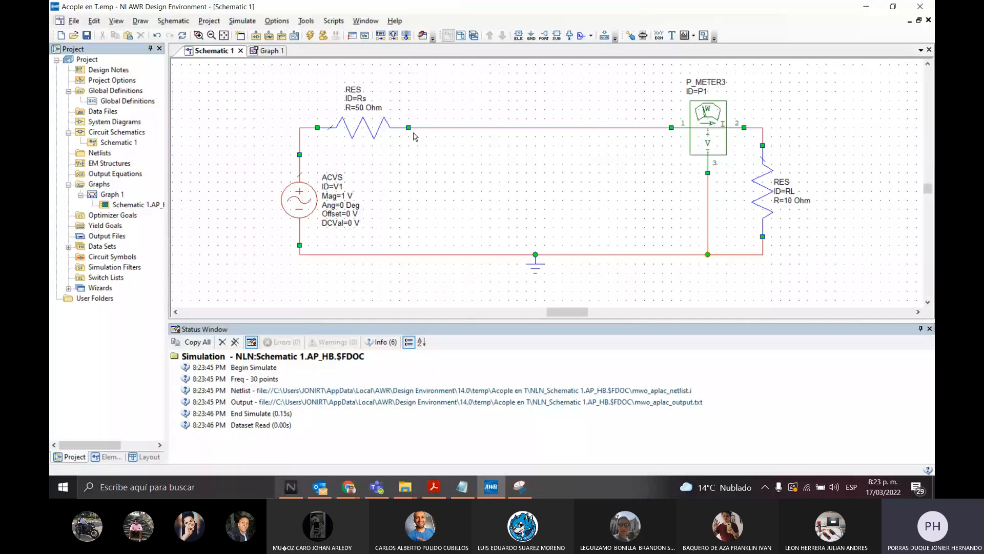
Set the load resistor RL to 1 ohm in the circuit without the network, simulate and check Graph 1.
double_click(791, 201)
text(1)
key(Return)
click(310, 35)
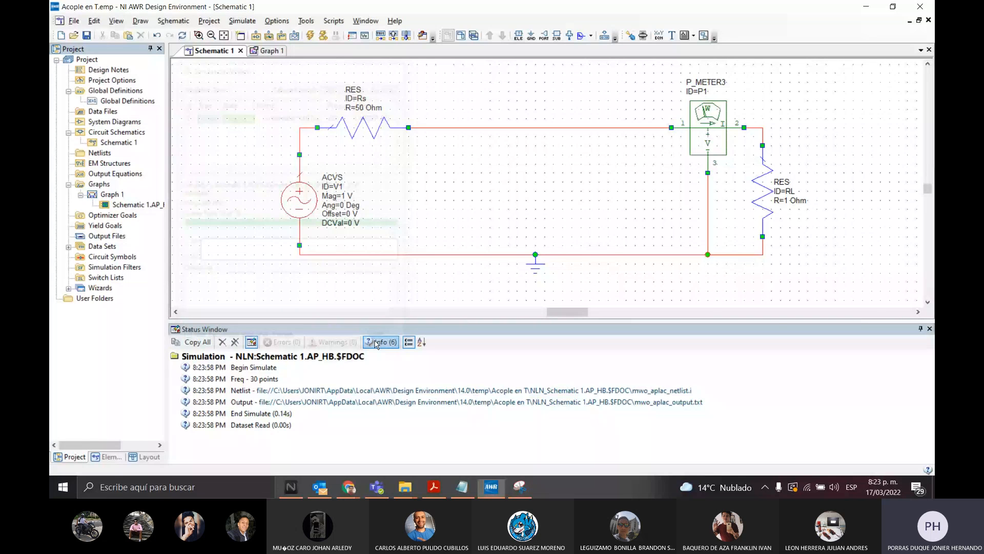
click(271, 51)
click(208, 51)
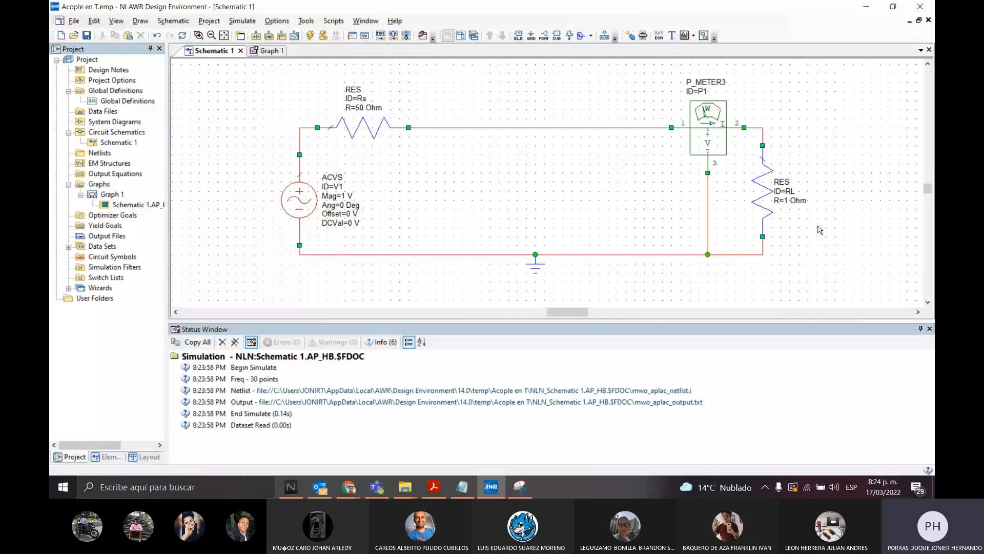
Set the load resistor RL to 50 ohm, simulate the directly wired circuit and display its power in Graph 1.
click(785, 199)
click(786, 201)
click(634, 161)
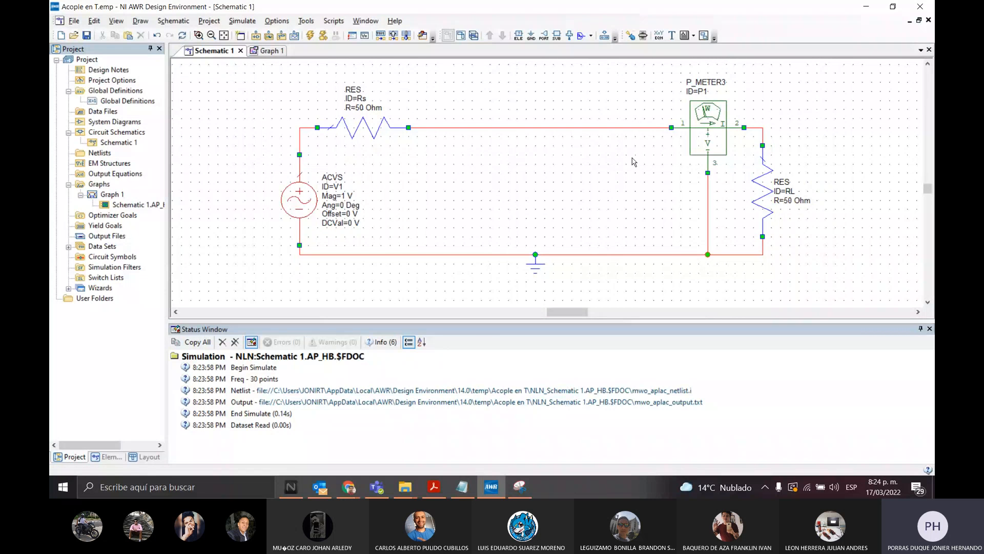
click(310, 35)
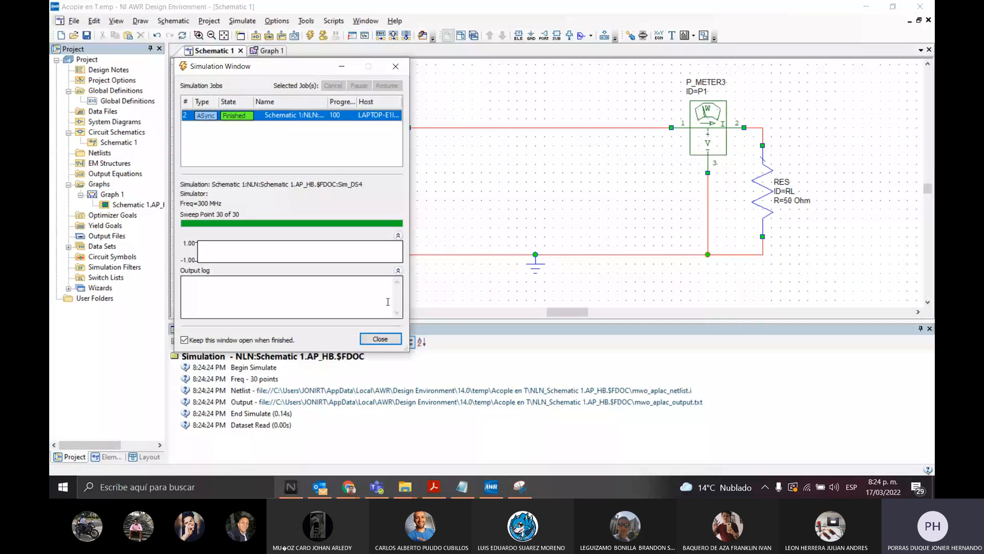
click(388, 339)
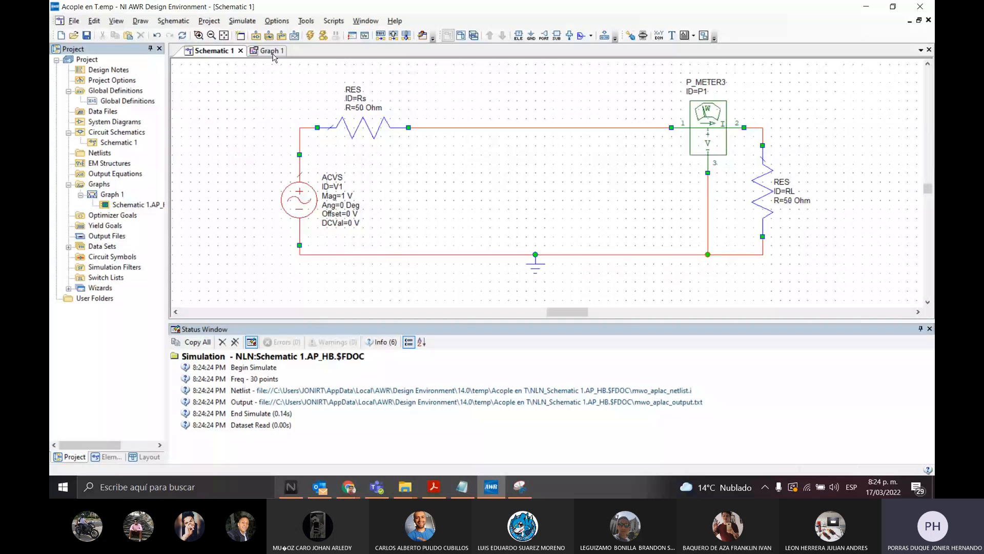
click(270, 50)
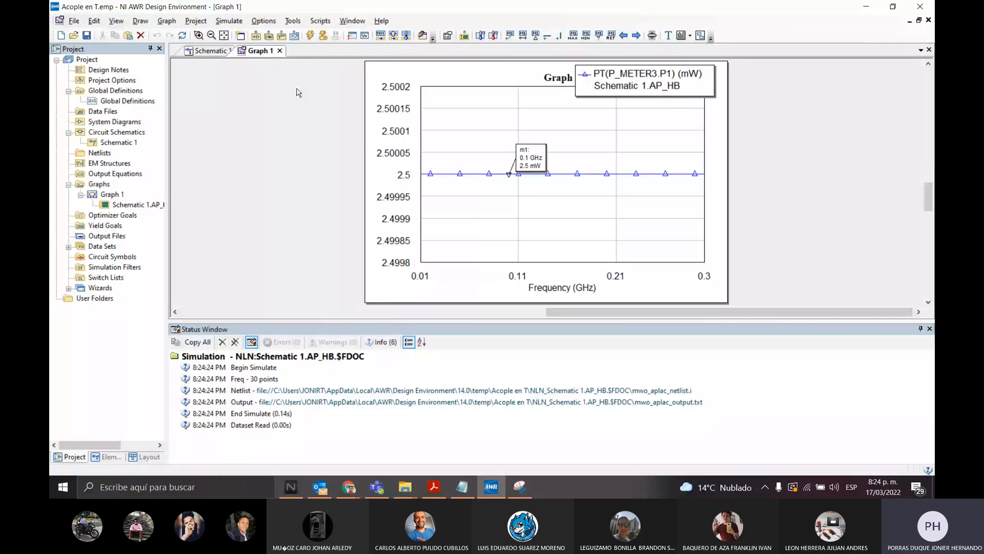
Compare the directly connected source and load resistors in Schematic 1 with the power at marker m1 in Graph 1.
click(213, 51)
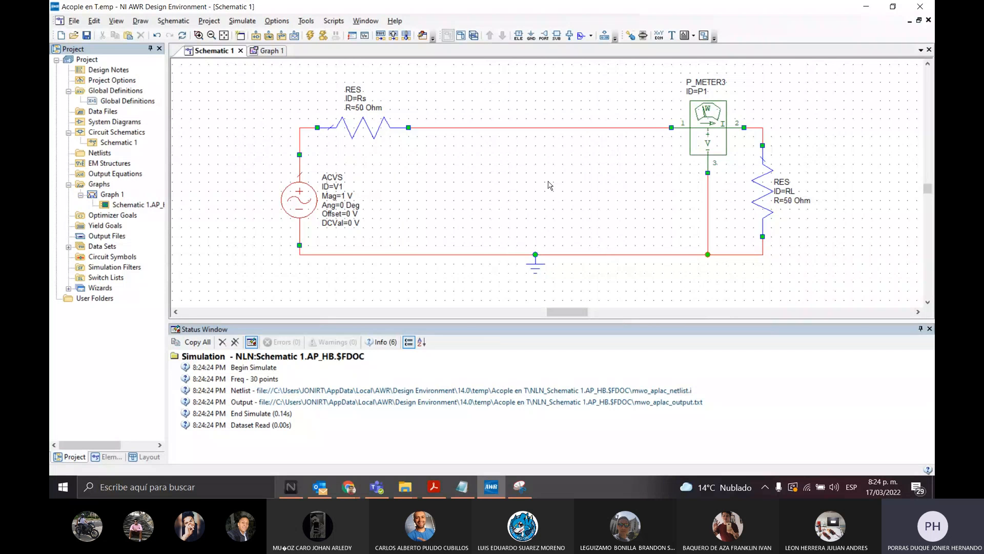
click(266, 51)
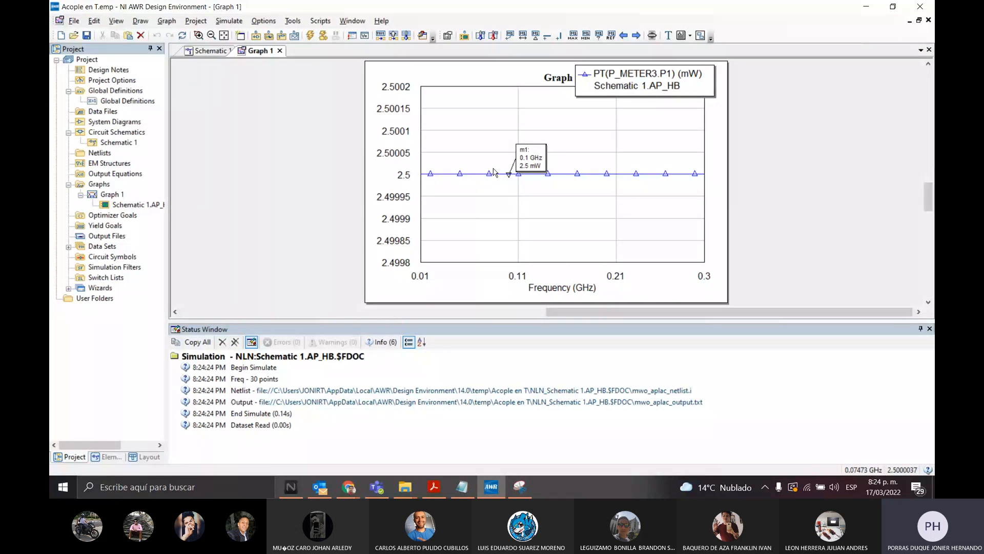
key(ctrl+Tab)
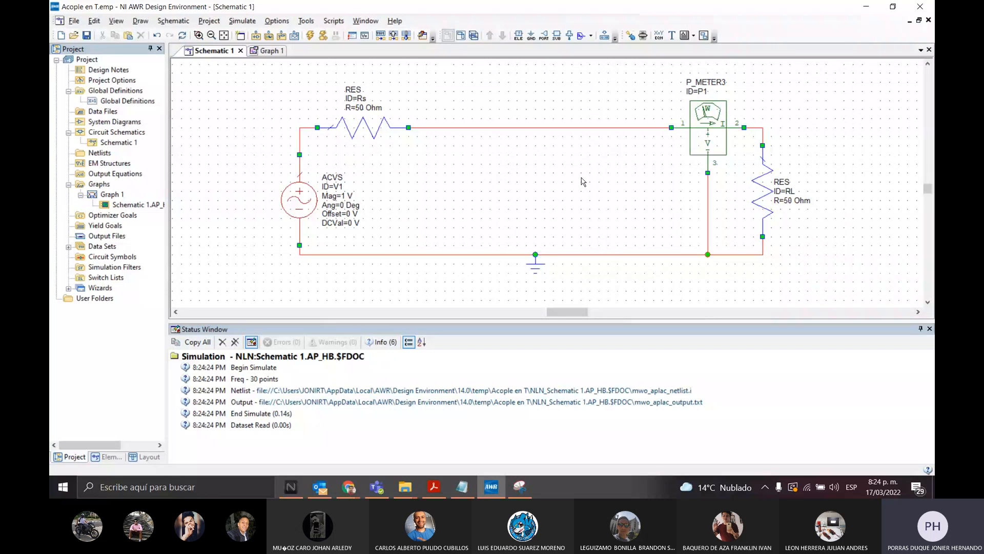
click(270, 51)
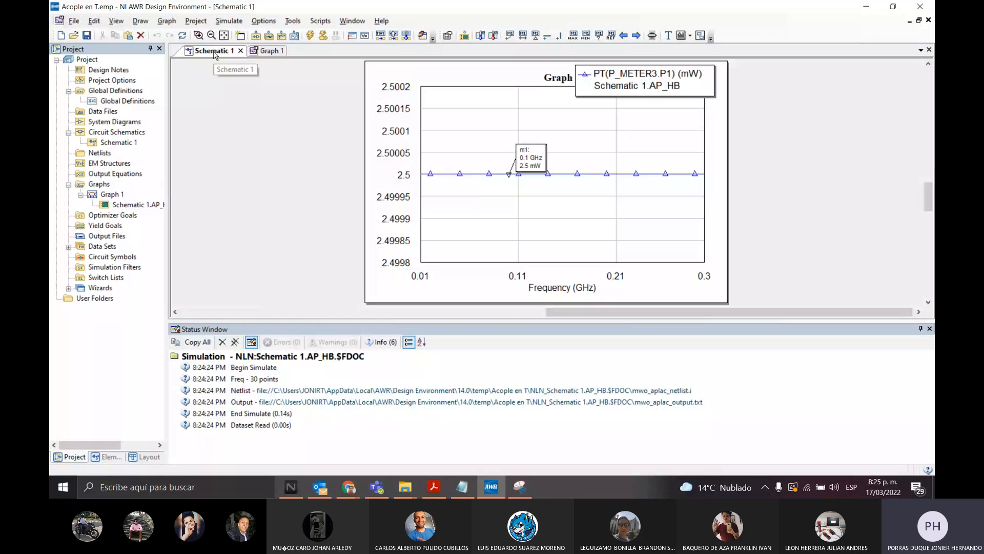
click(215, 51)
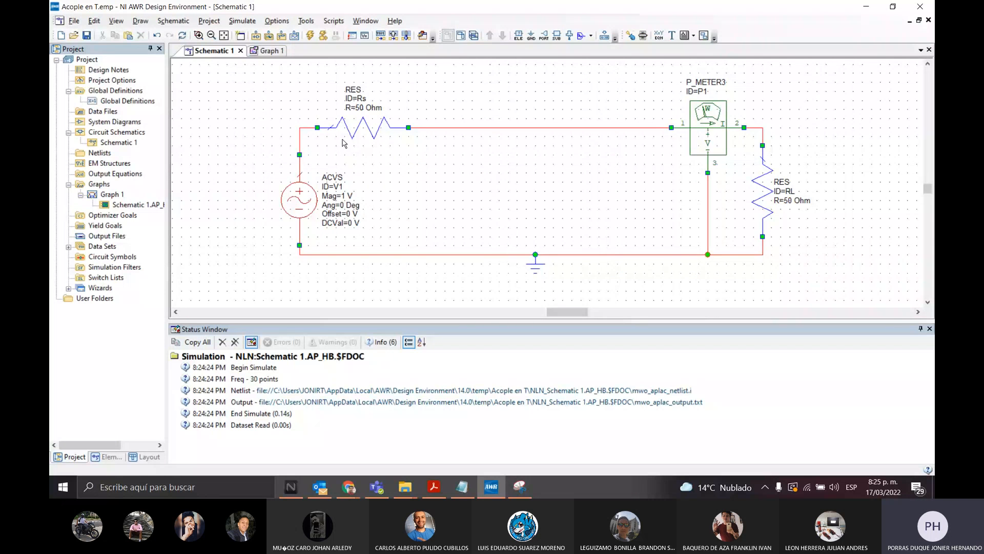
click(264, 51)
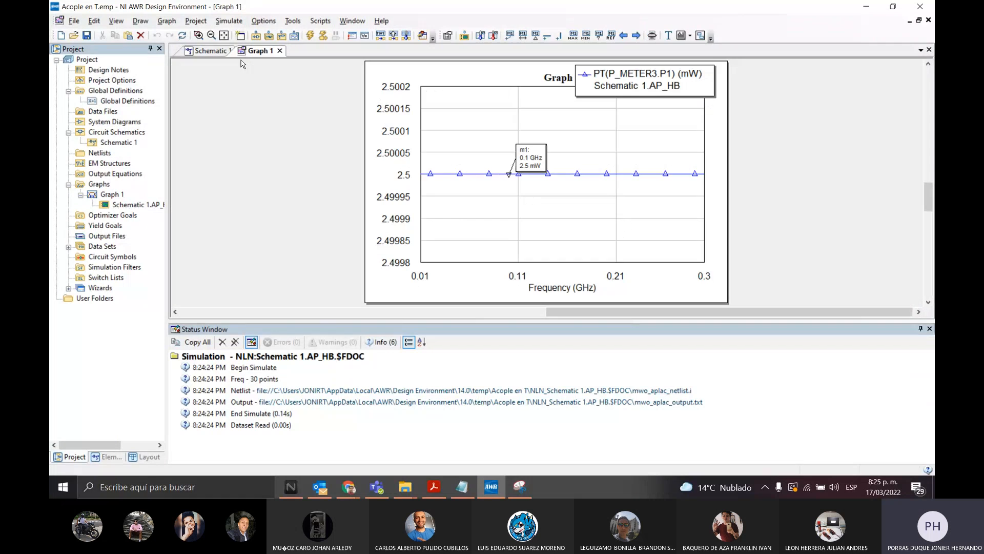
Return to Schematic 1 and undo the removal of the T matching network and the load resistor change.
click(218, 51)
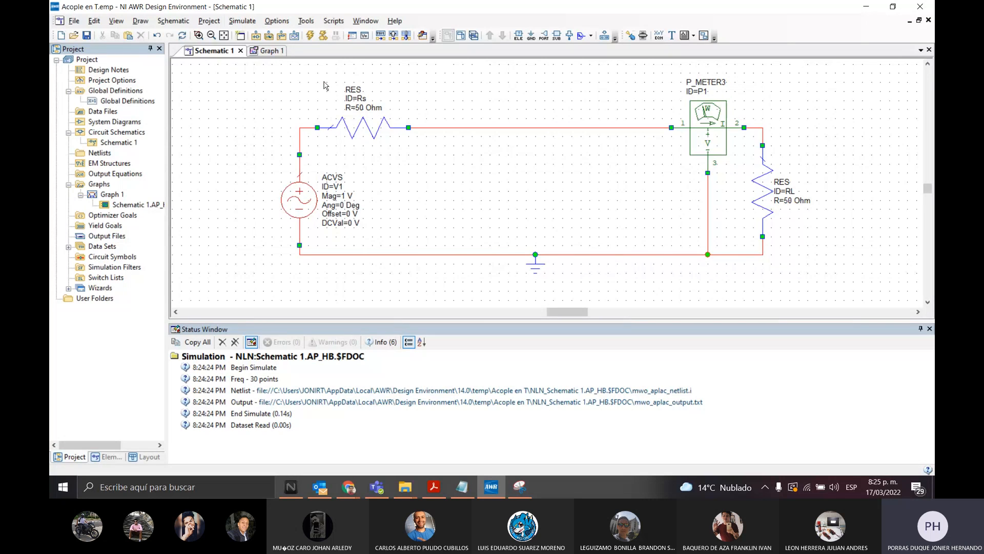
right_click(489, 171)
click(424, 167)
key(ctrl+z)
key(ctrl+z)
key(ctrl+z)
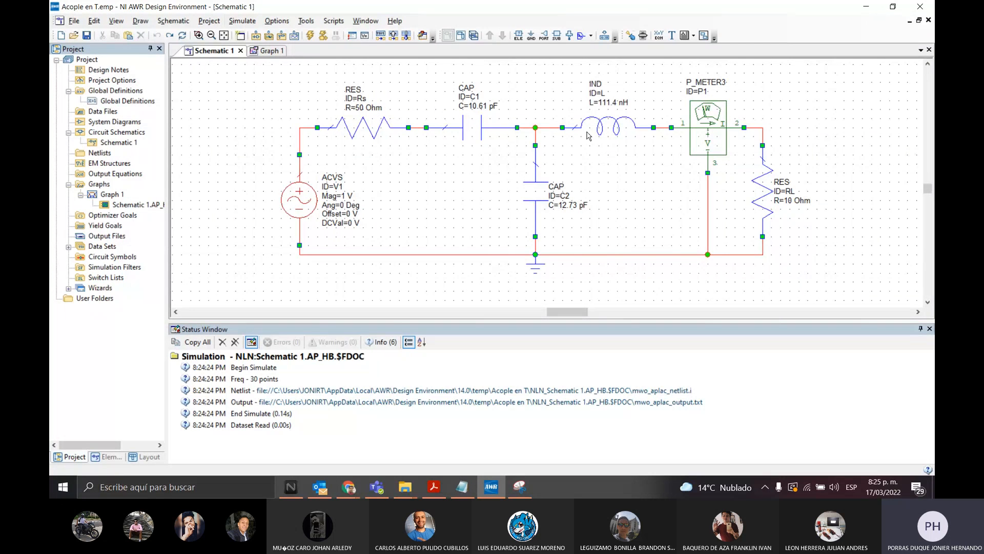
Simulate the circuit with the T matching network in place and display its power in Graph 1.
key(ctrl+Tab)
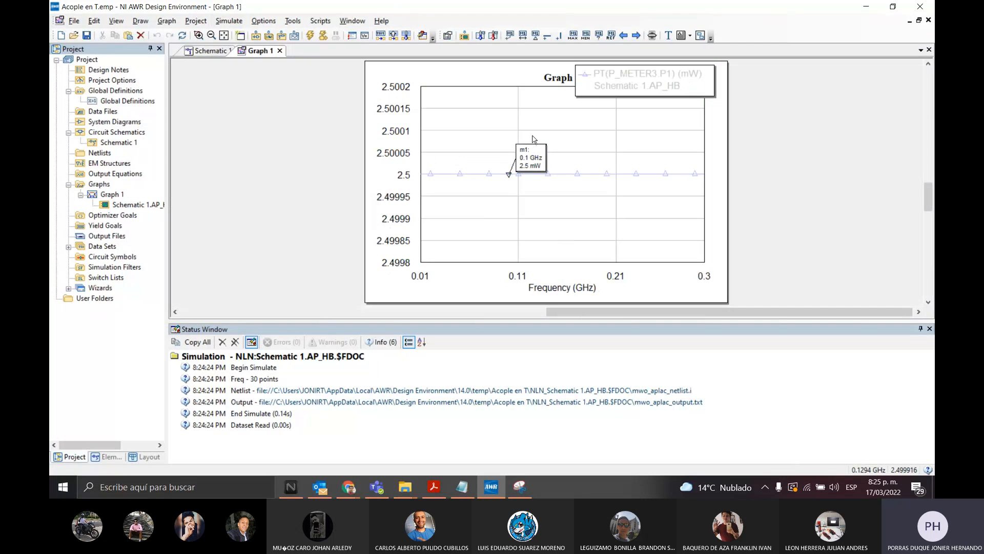
click(310, 36)
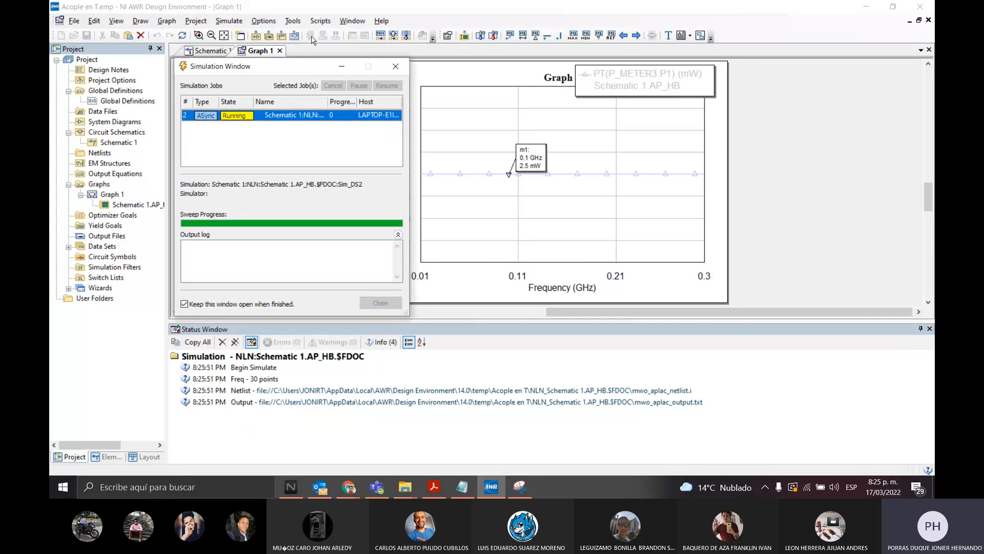
click(380, 339)
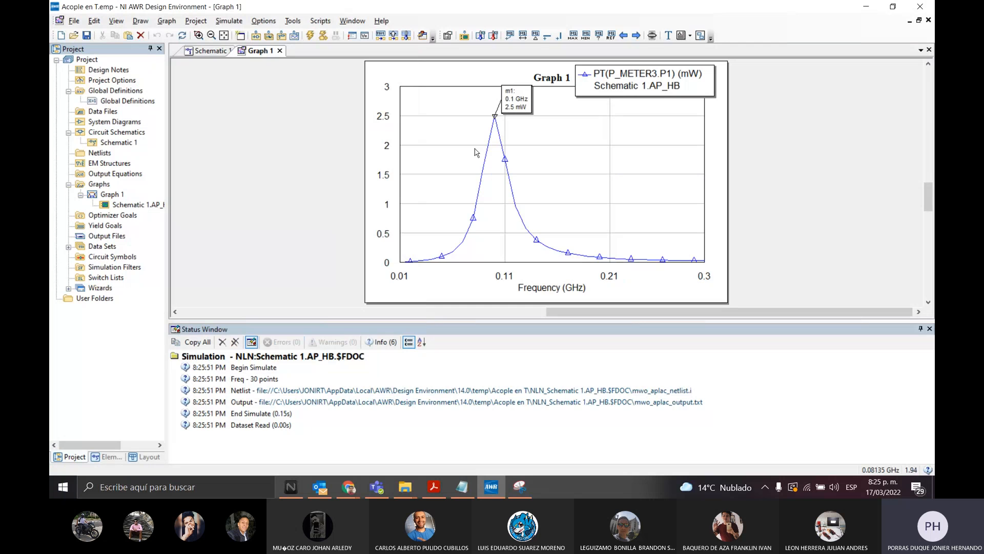
Compare the T-network circuit in Schematic 1 with the power at marker m1 in Graph 1.
click(210, 51)
click(258, 51)
click(211, 51)
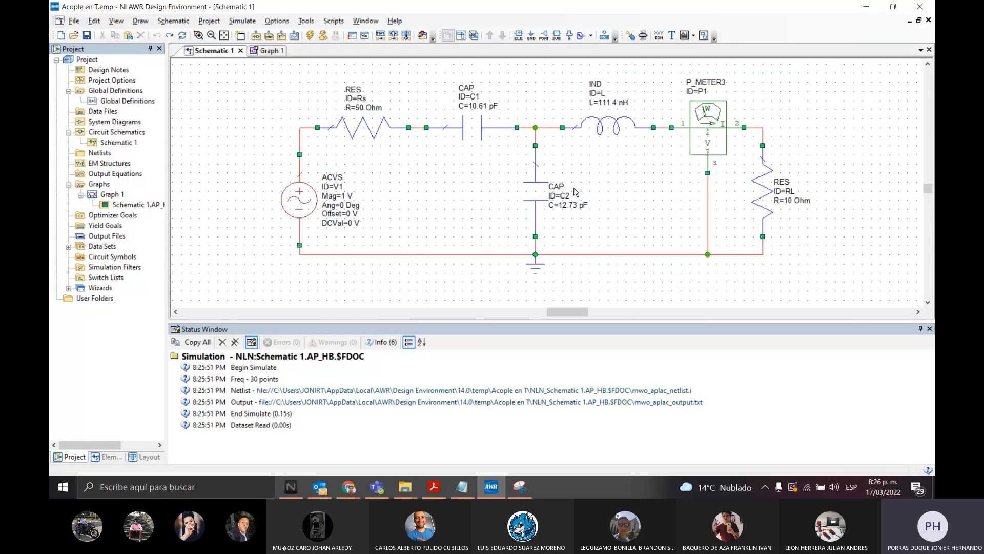
click(268, 53)
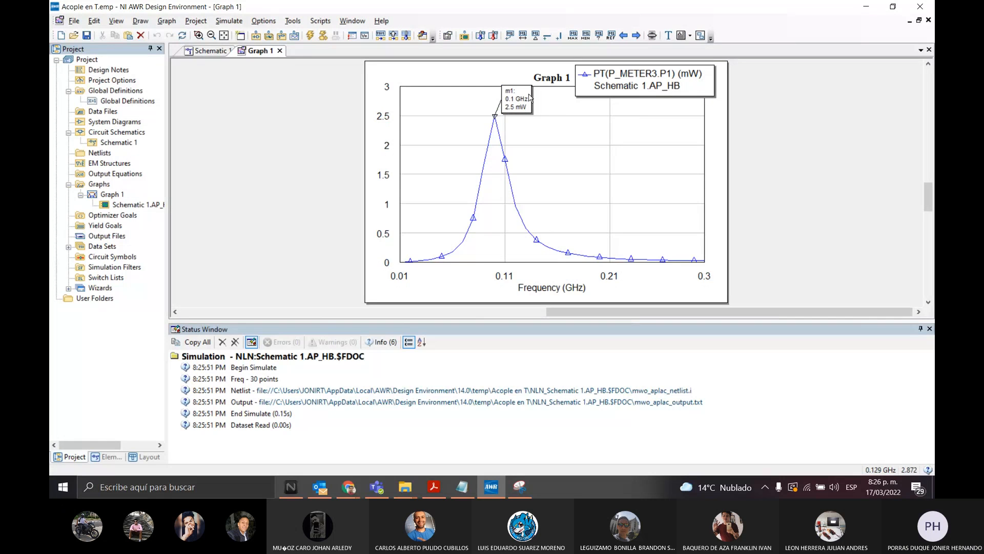
click(203, 55)
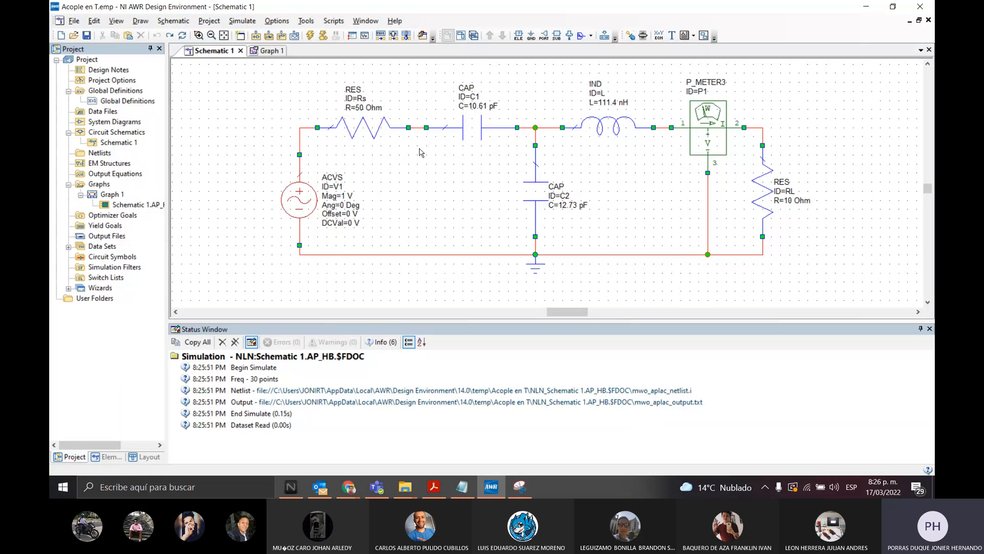
click(261, 50)
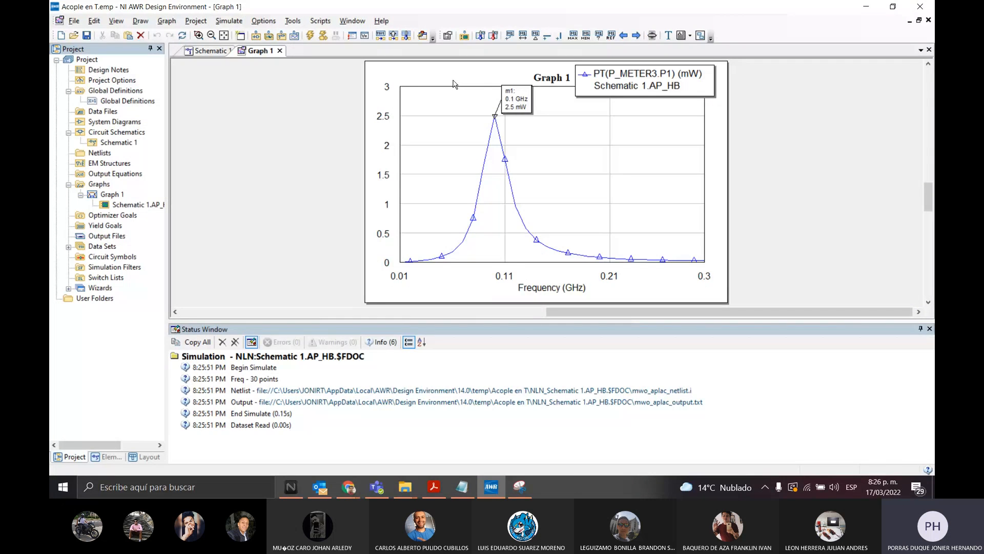
right_click(447, 162)
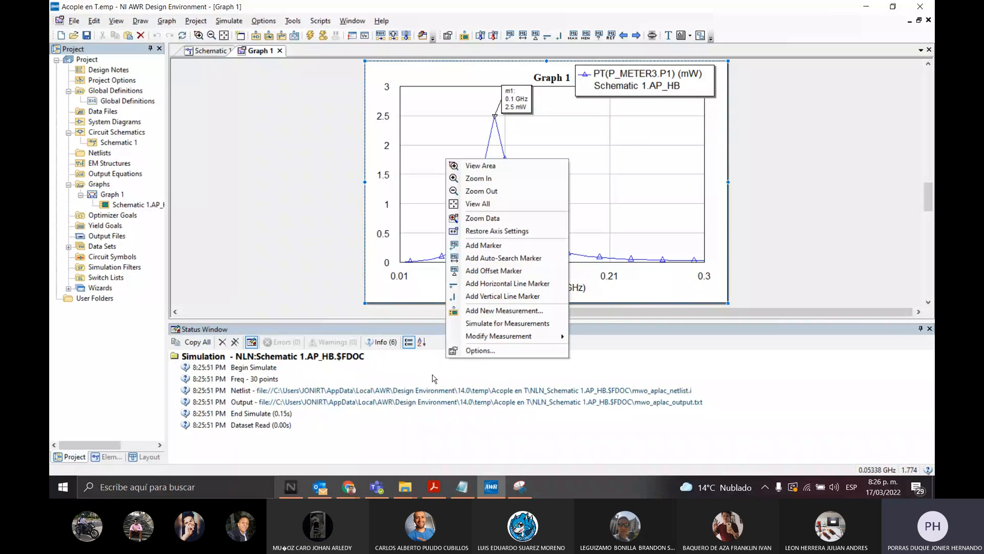
Switch to Clase 4.pdf in Adobe Acrobat Reader and go past the Ejemplo 1 solution and graph to Ejemplo 2.
click(434, 487)
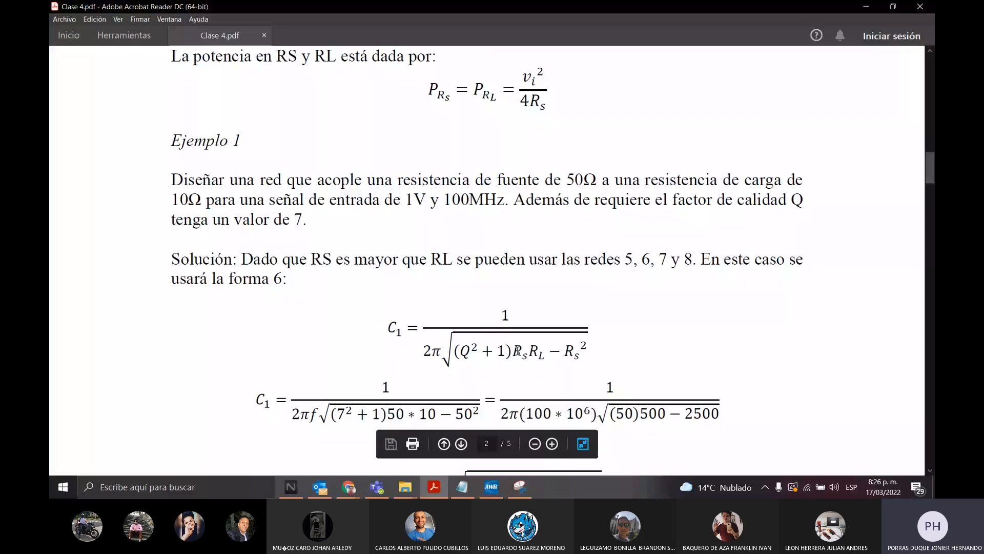
scroll(518, 352, down, 5)
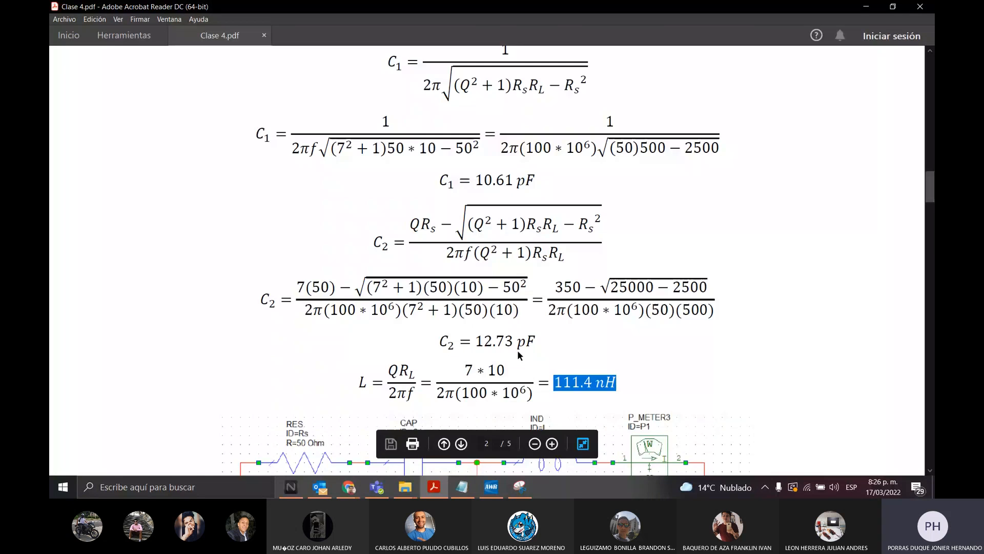
scroll(517, 352, down, 8)
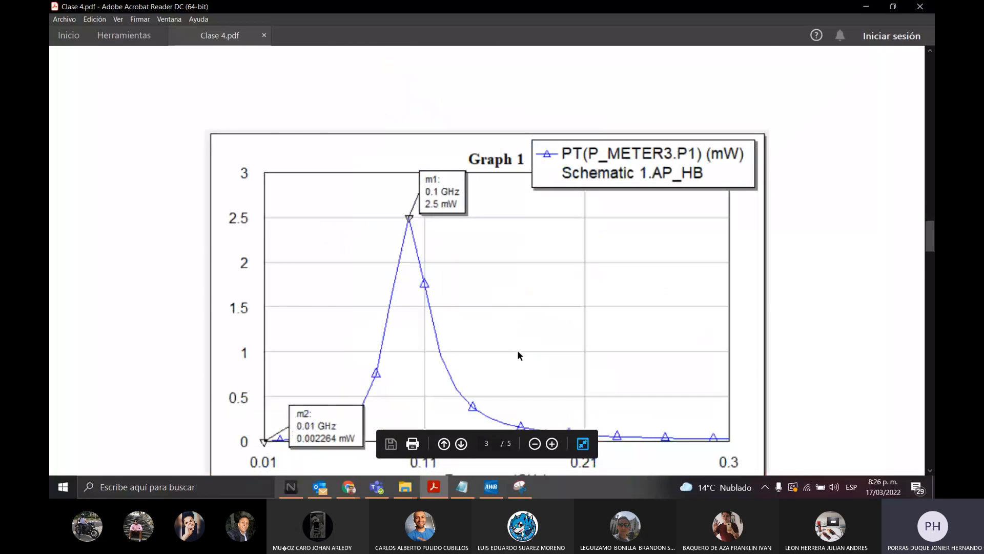
scroll(517, 351, down, 5)
scroll(518, 351, up, 2)
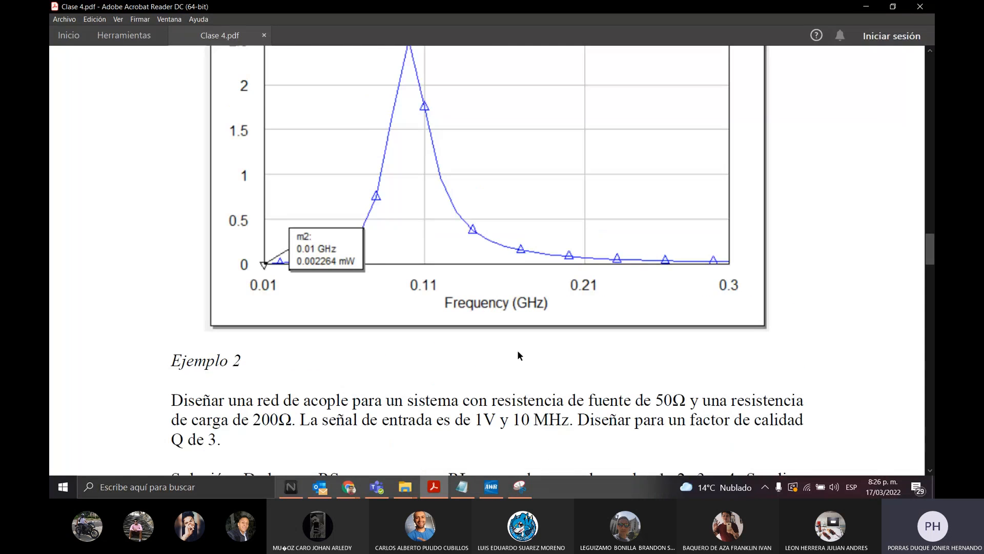
scroll(517, 351, up, 1)
scroll(518, 352, down, 10)
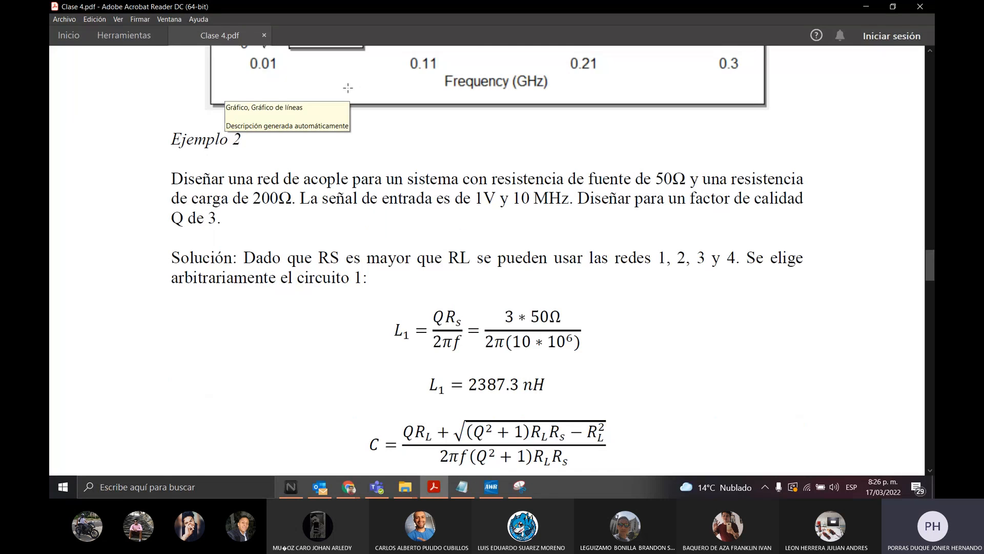
Read the Ejemplo 2 statement, highlighting the 50 Ω source resistance and the 200 Ω load resistance.
scroll(318, 209, down, 2)
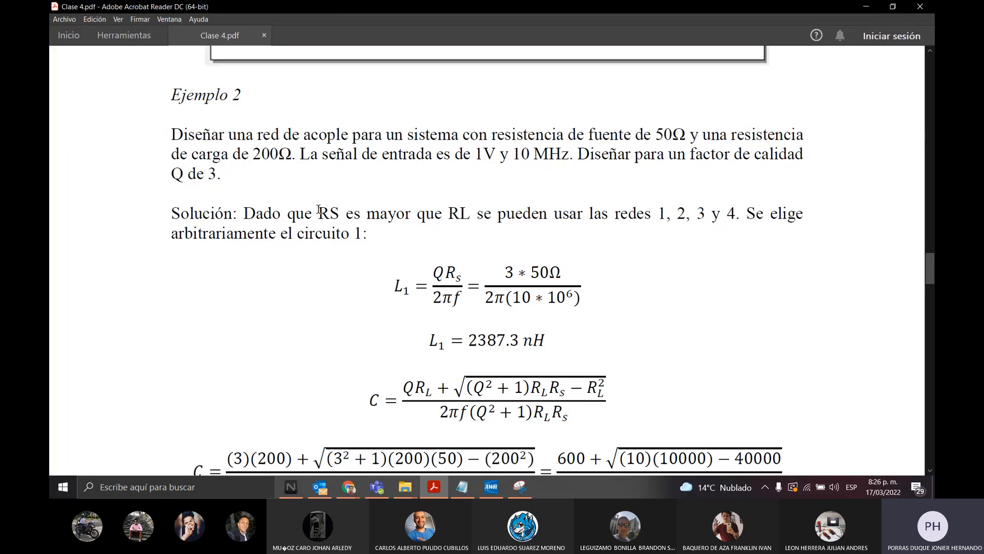
double_click(673, 136)
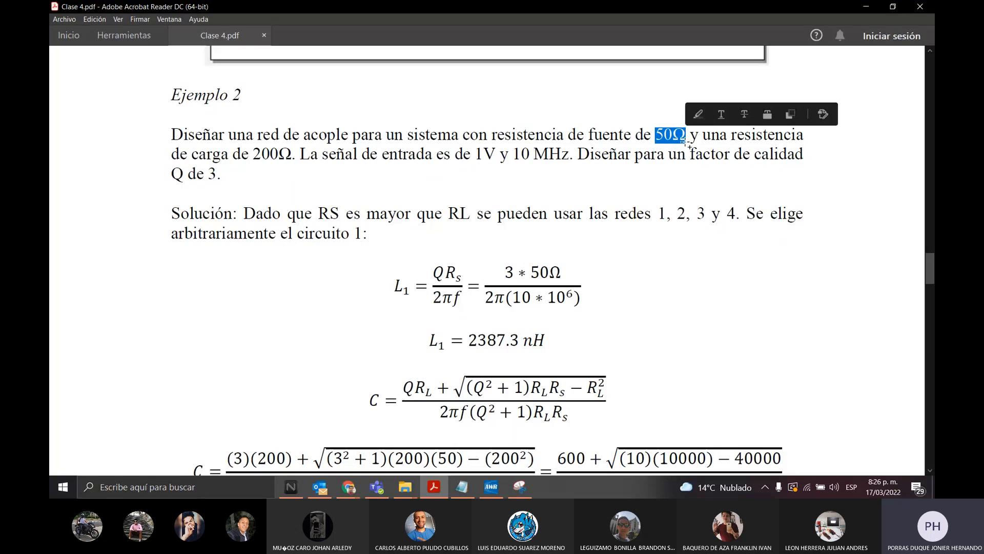
double_click(274, 154)
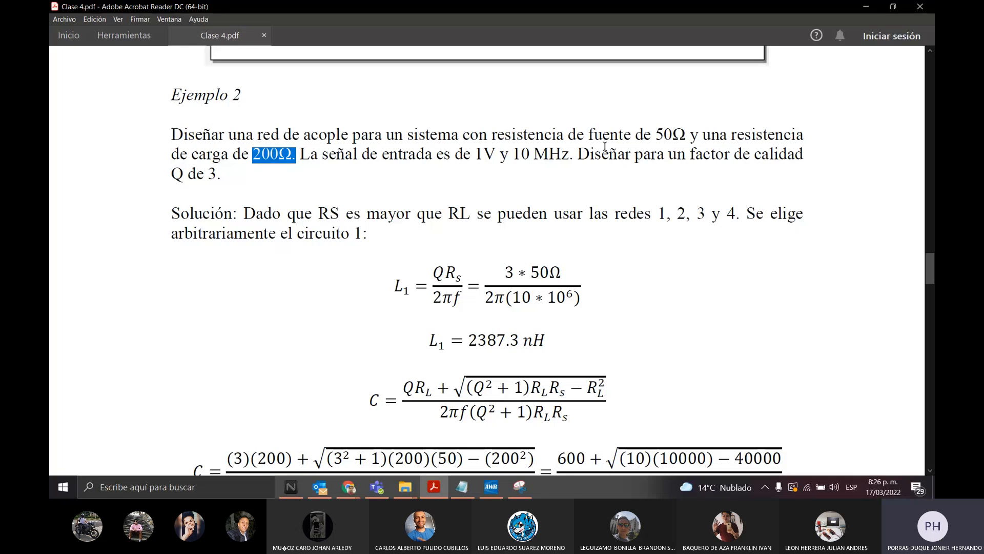
Go back to the T-network table and examine the circuits and their RL and RS conditions.
scroll(604, 146, up, 10)
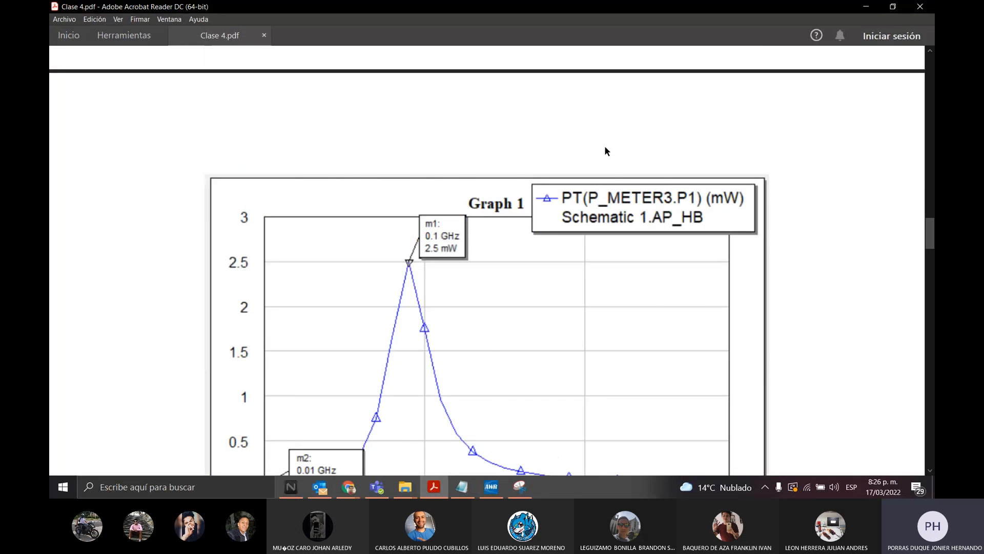
scroll(605, 147, up, 10)
scroll(605, 145, up, 20)
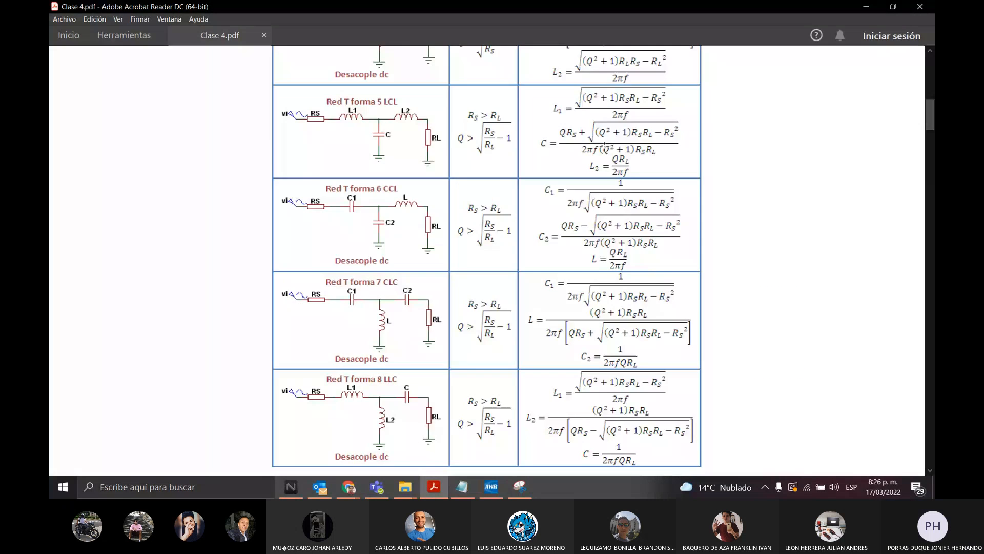
scroll(604, 147, up, 10)
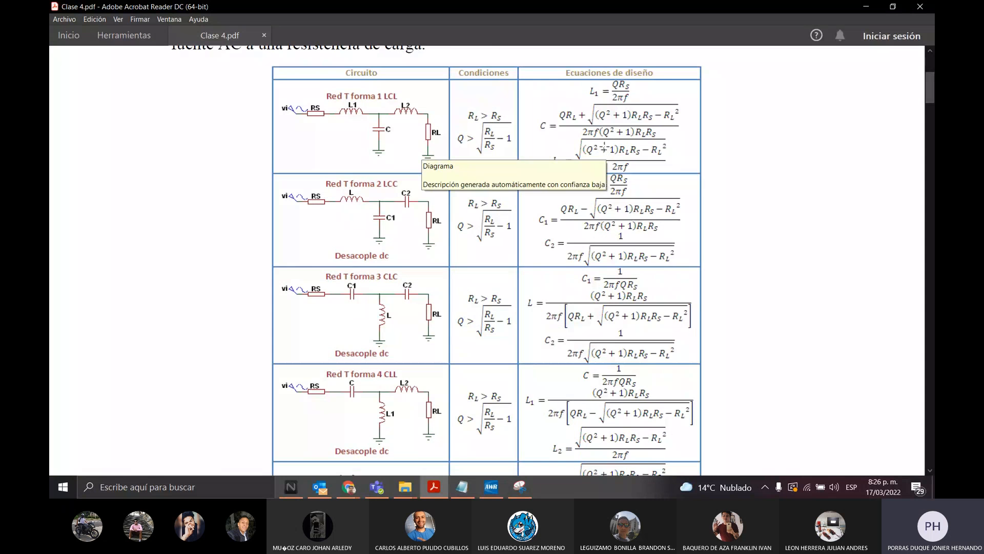
scroll(604, 147, down, 6)
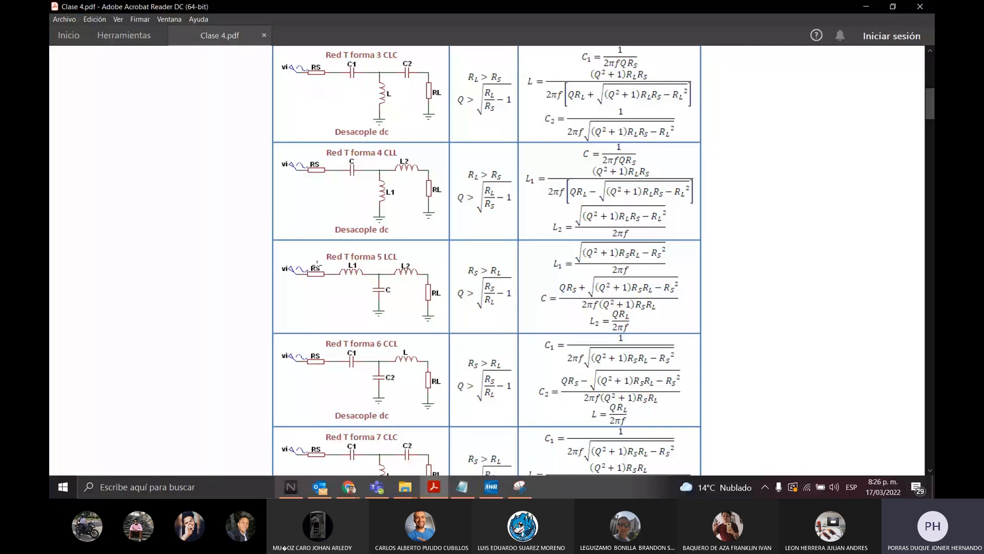